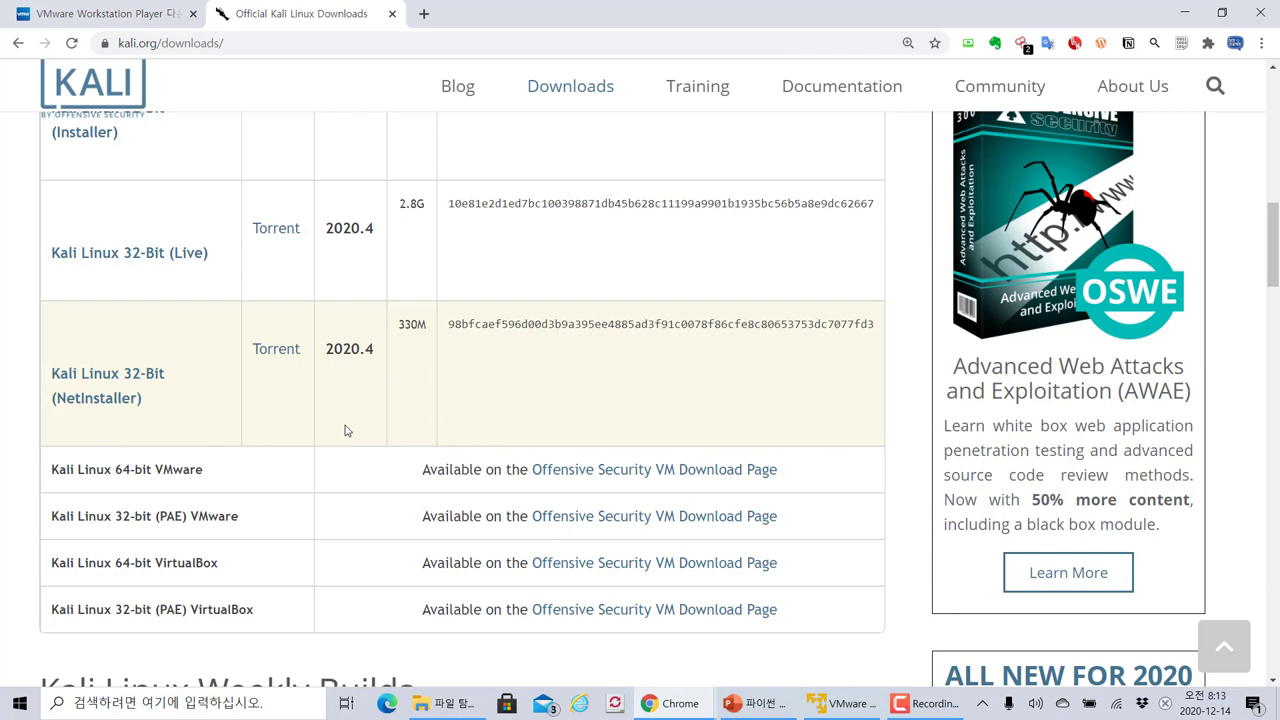
Step: Review the Kali Linux 2020.4 image table on the downloads page, focusing on the 64-Bit Installer entry
{"action": "scroll", "coordinate": [345, 430], "scroll_direction": "up", "scroll_amount": 6}
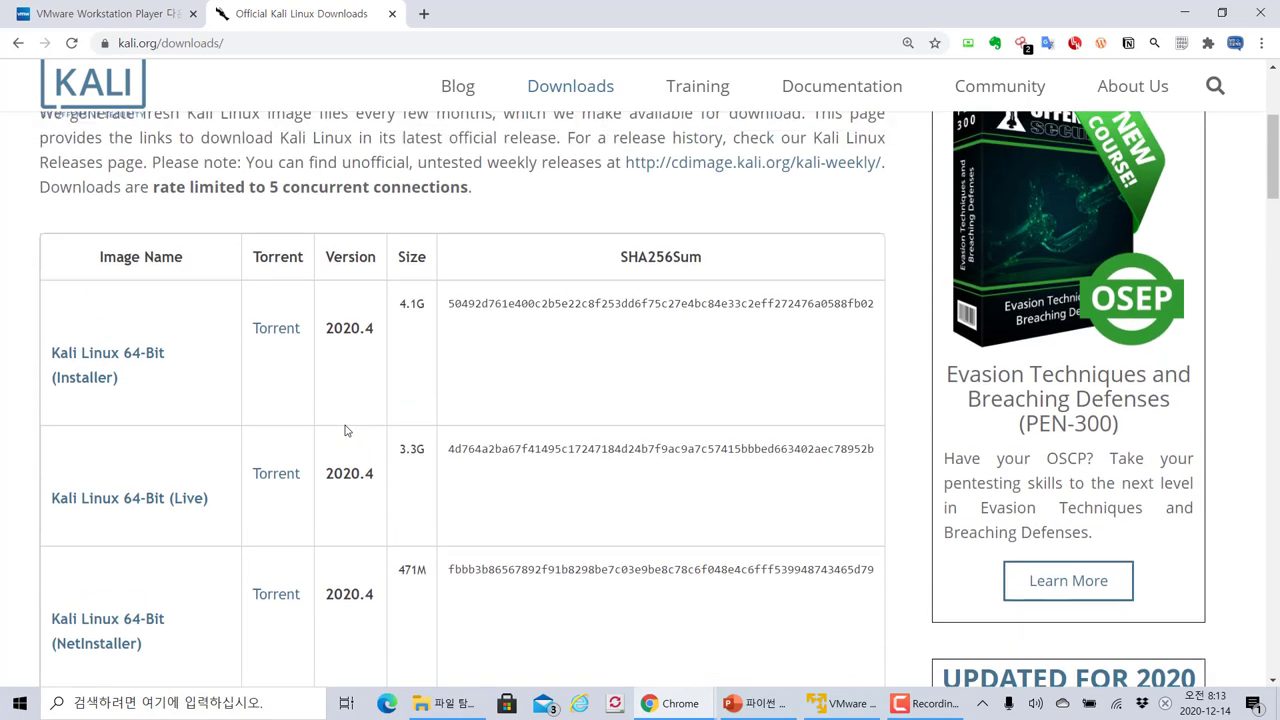
{"action": "mouse_move", "coordinate": [35, 268]}
{"action": "left_mouse_down"}
{"action": "mouse_move", "coordinate": [420, 450]}
{"action": "mouse_move", "coordinate": [897, 438]}
{"action": "left_mouse_up"}
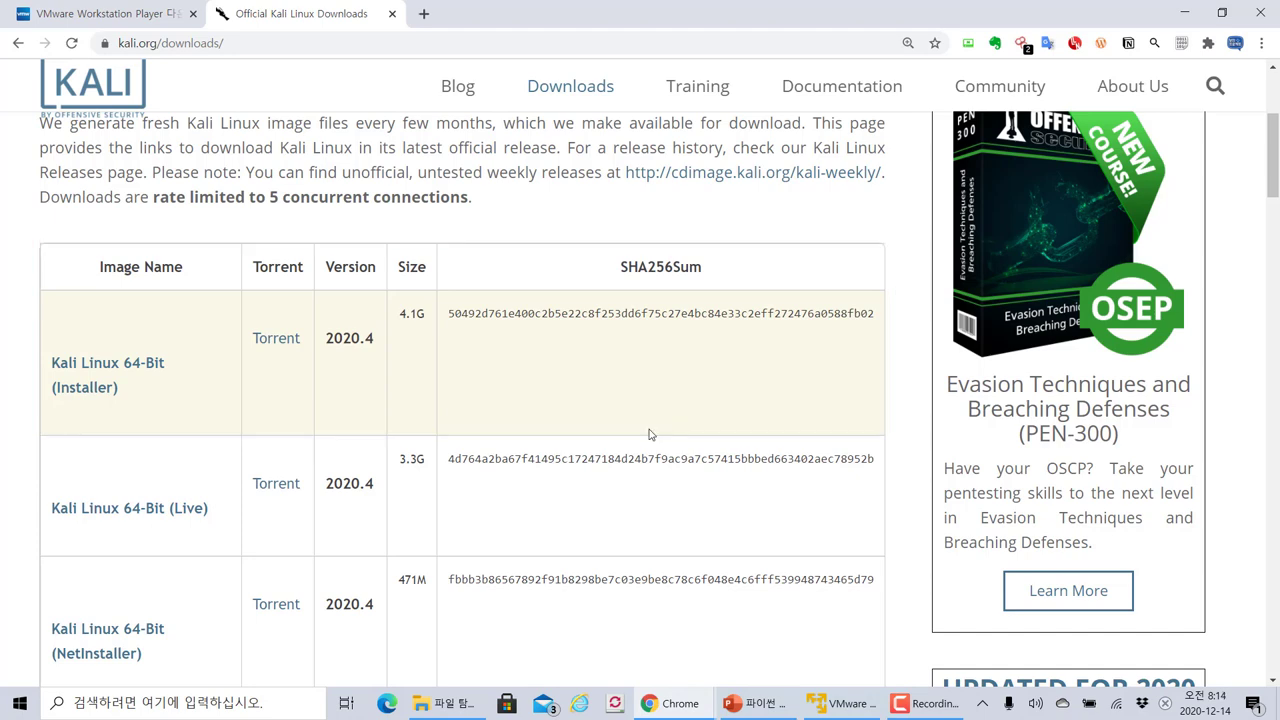
{"action": "scroll", "coordinate": [660, 432], "scroll_direction": "down", "scroll_amount": 7}
{"action": "scroll", "coordinate": [277, 543], "scroll_direction": "up", "scroll_amount": 7}
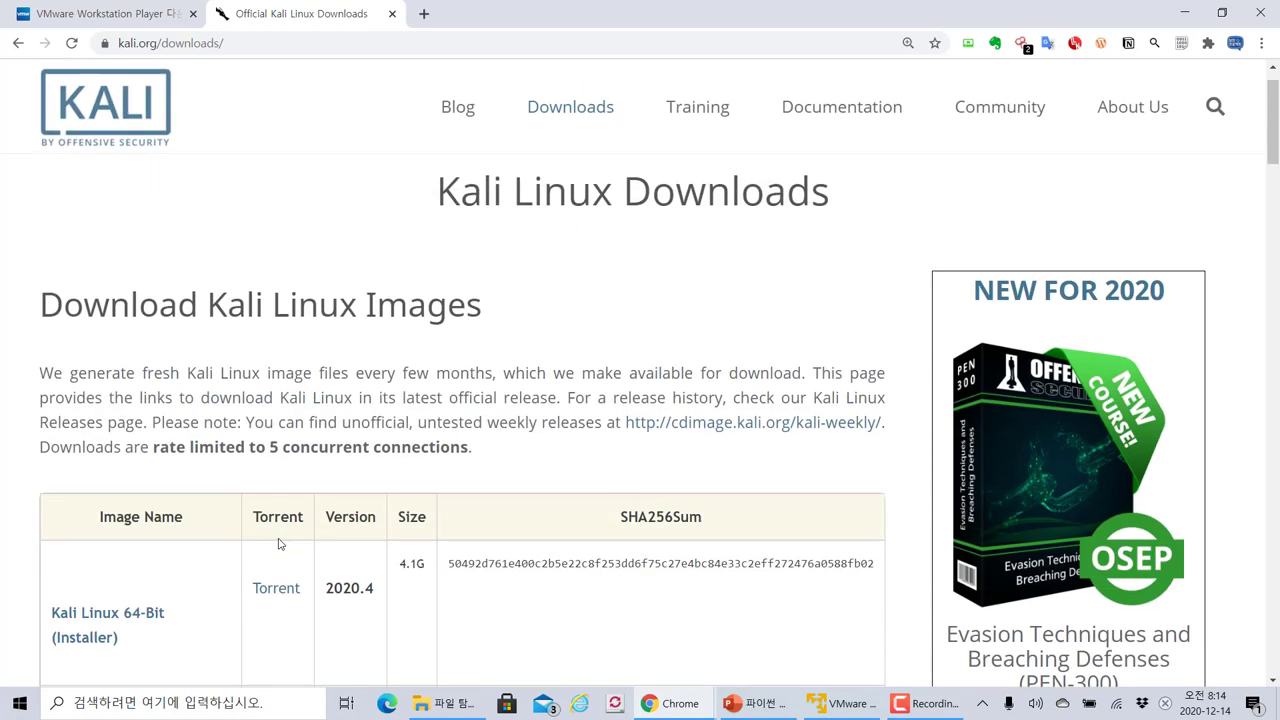
{"action": "scroll", "coordinate": [254, 274], "scroll_direction": "down", "scroll_amount": 1}
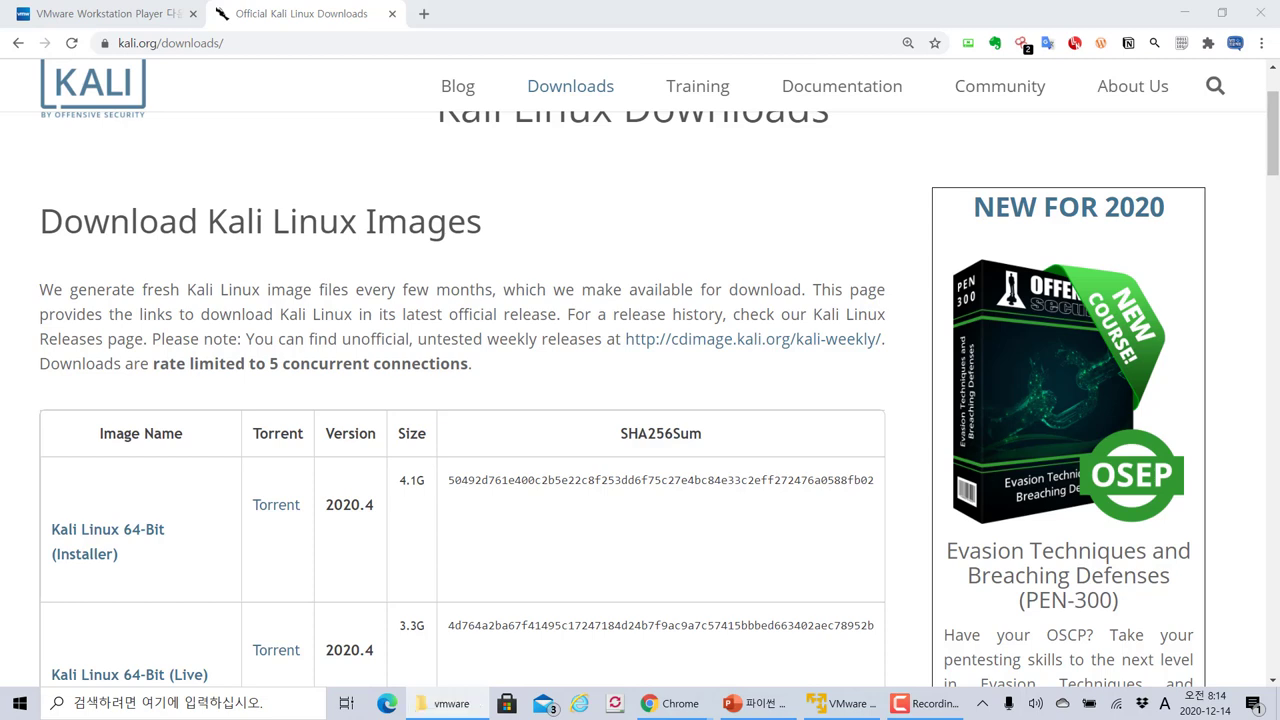
Step: Bring the vmware folder window into view, maximize it and select kali-linux-2020.4-installer-amd64.iso
{"action": "left_click_drag", "start_coordinate": [0, 165], "coordinate": [622, 170]}
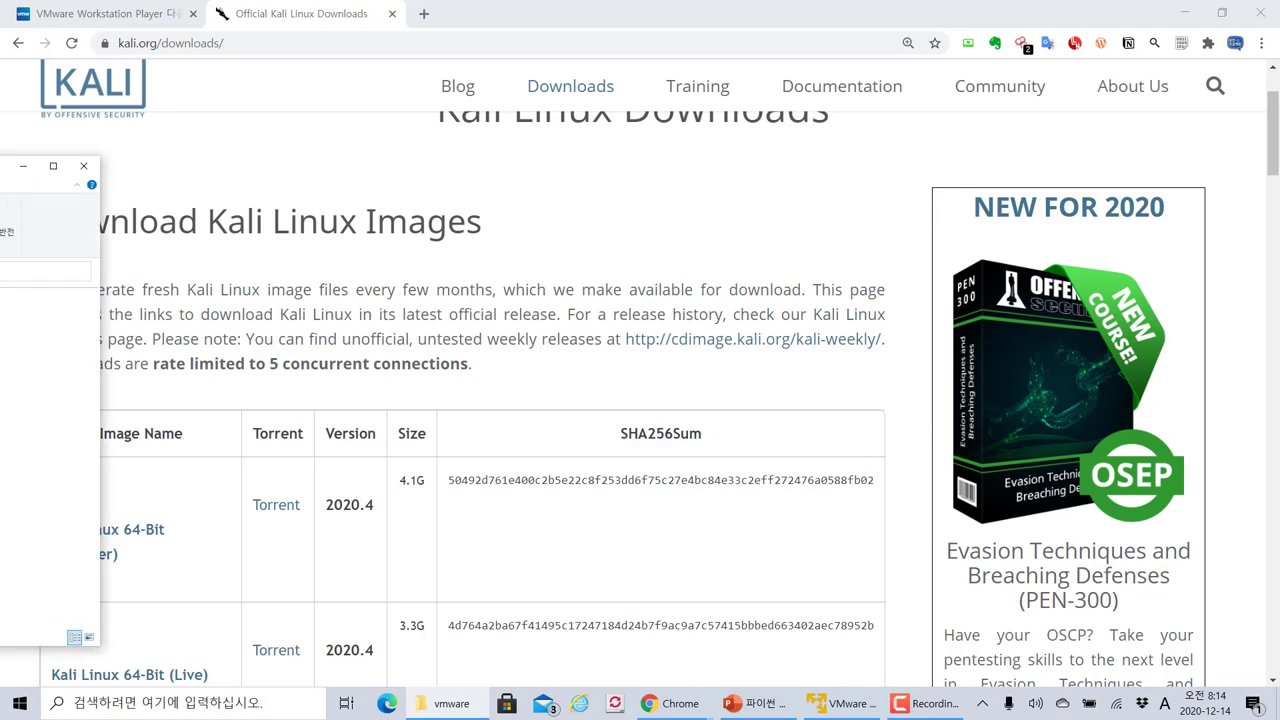
{"action": "double_click", "coordinate": [622, 170]}
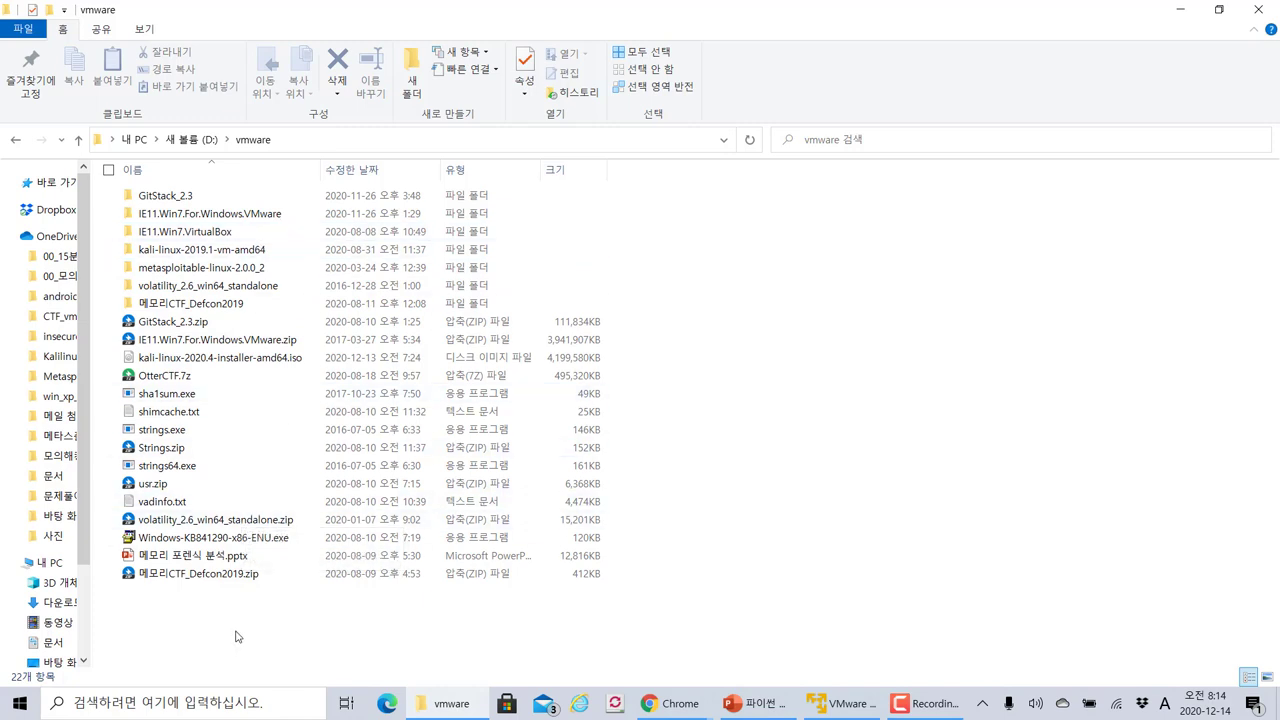
{"action": "left_click", "coordinate": [272, 358]}
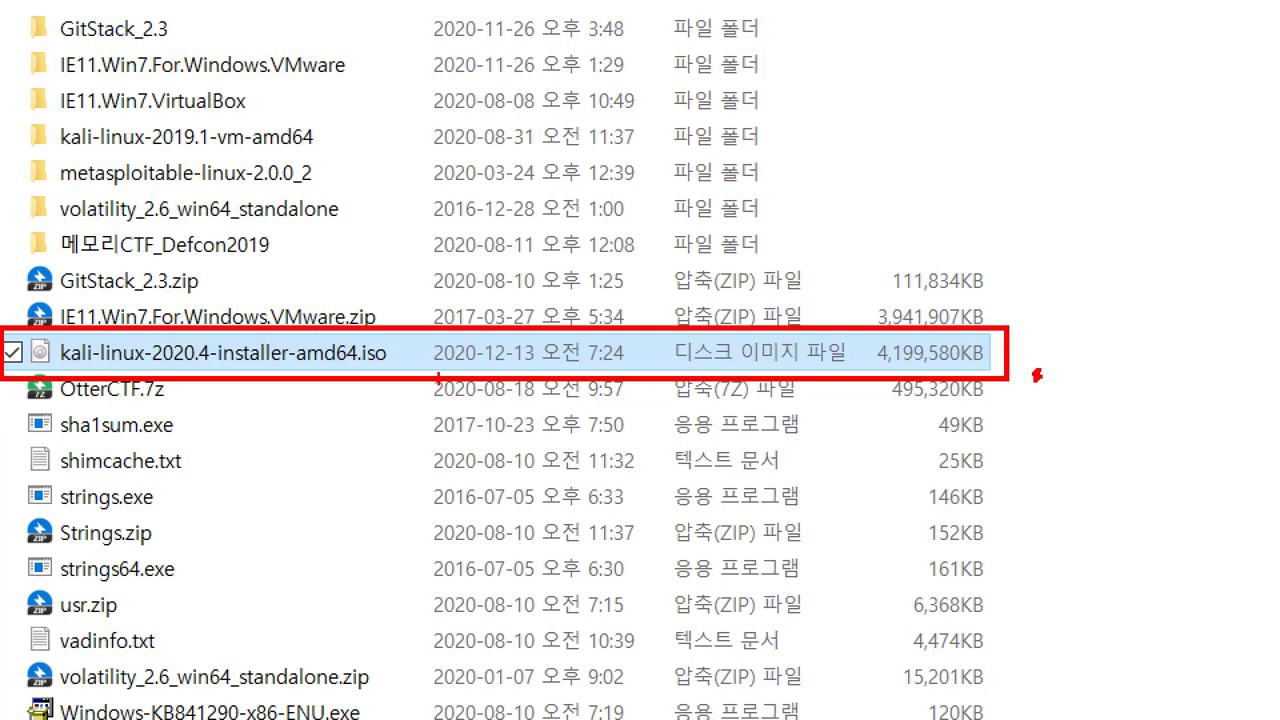
{"action": "mouse_move", "coordinate": [380, 366]}
{"action": "left_mouse_down"}
{"action": "mouse_move", "coordinate": [340, 340]}
{"action": "mouse_move", "coordinate": [335, 362]}
{"action": "mouse_move", "coordinate": [350, 368]}
{"action": "left_mouse_up"}
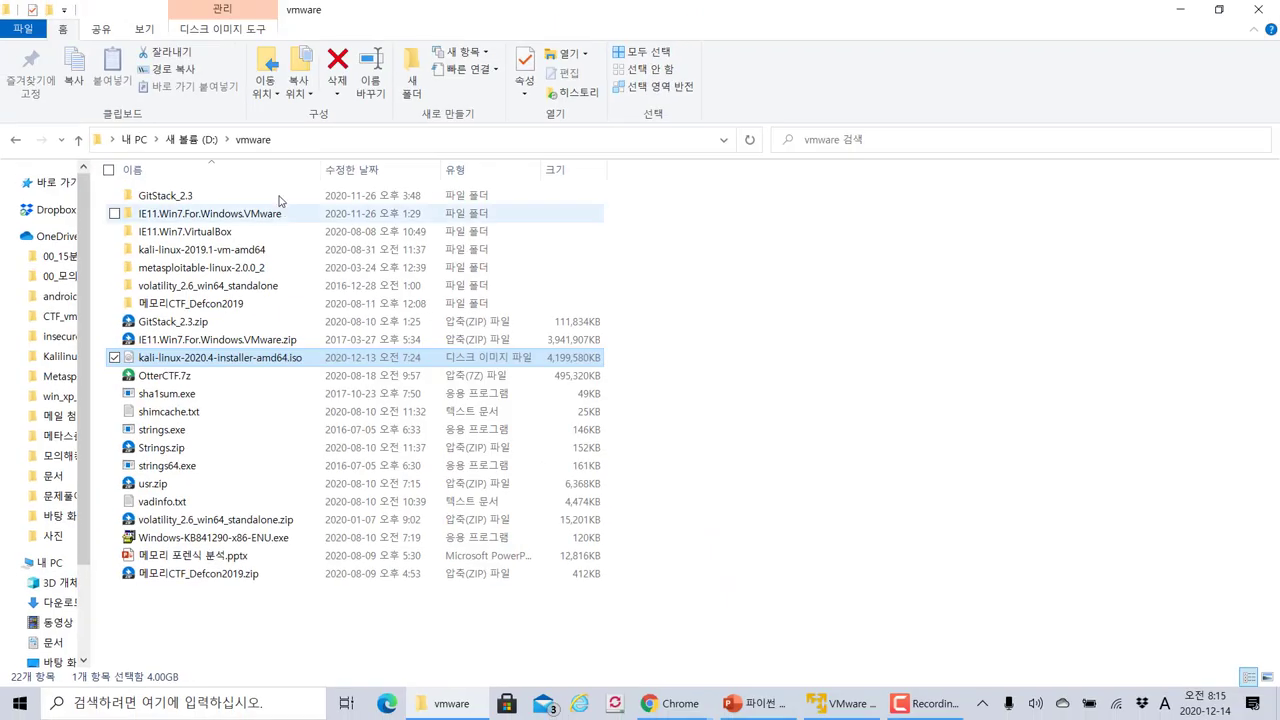
Step: Examine the path and contents of the folder holding the Kali ISO, and minimize the folder window
{"action": "left_click", "coordinate": [328, 139]}
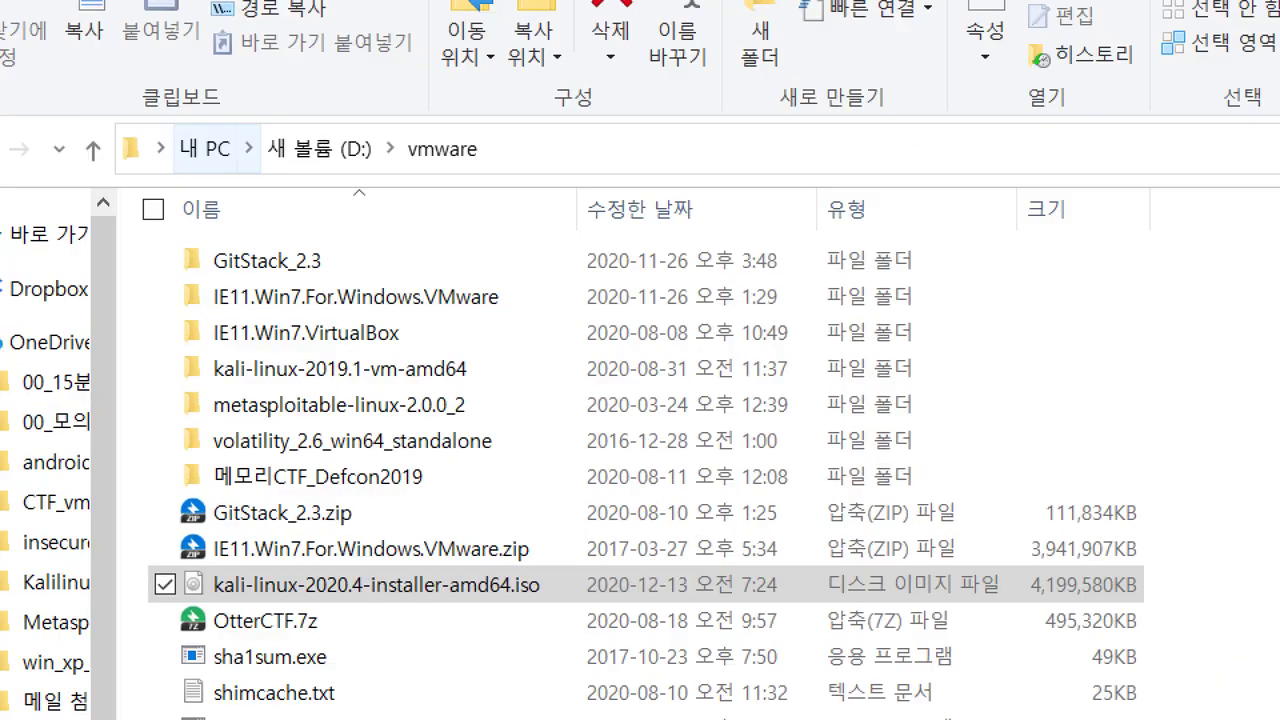
{"action": "mouse_move", "coordinate": [166, 118]}
{"action": "left_mouse_down"}
{"action": "mouse_move", "coordinate": [398, 178]}
{"action": "mouse_move", "coordinate": [530, 193]}
{"action": "left_mouse_up"}
{"action": "left_click_drag", "start_coordinate": [547, 188], "coordinate": [532, 203]}
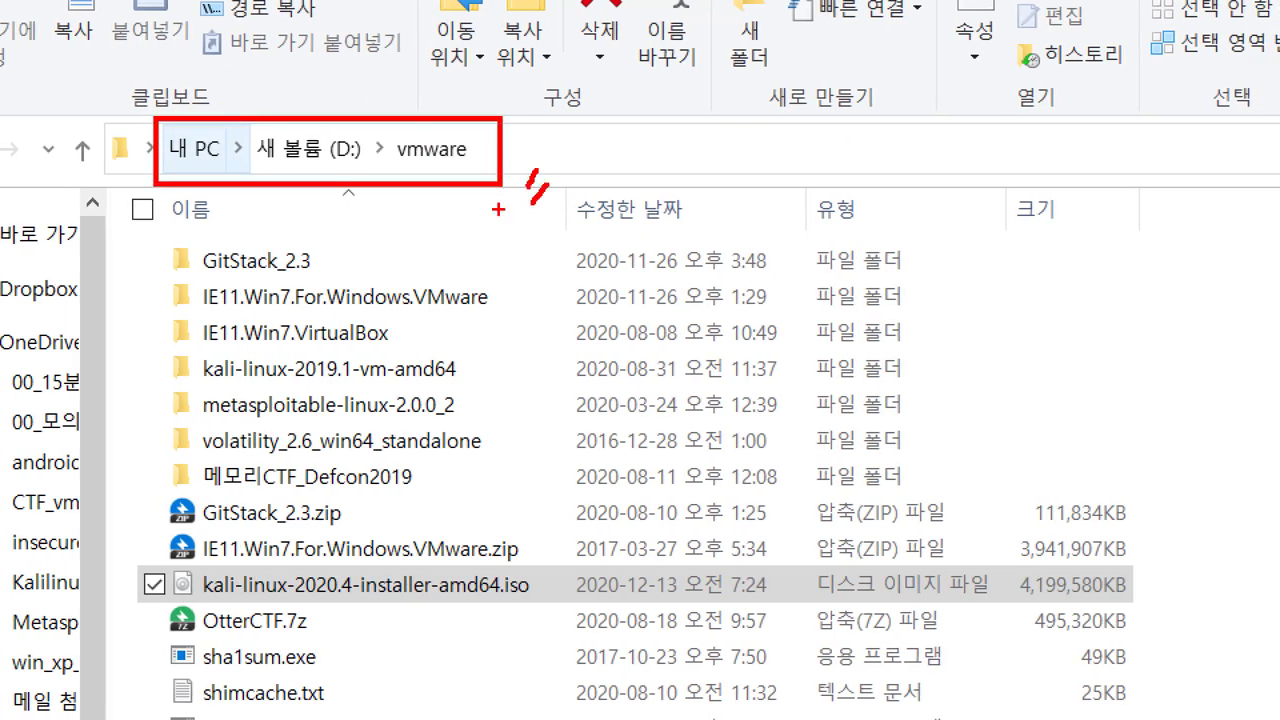
{"action": "left_click_drag", "start_coordinate": [127, 252], "coordinate": [124, 505]}
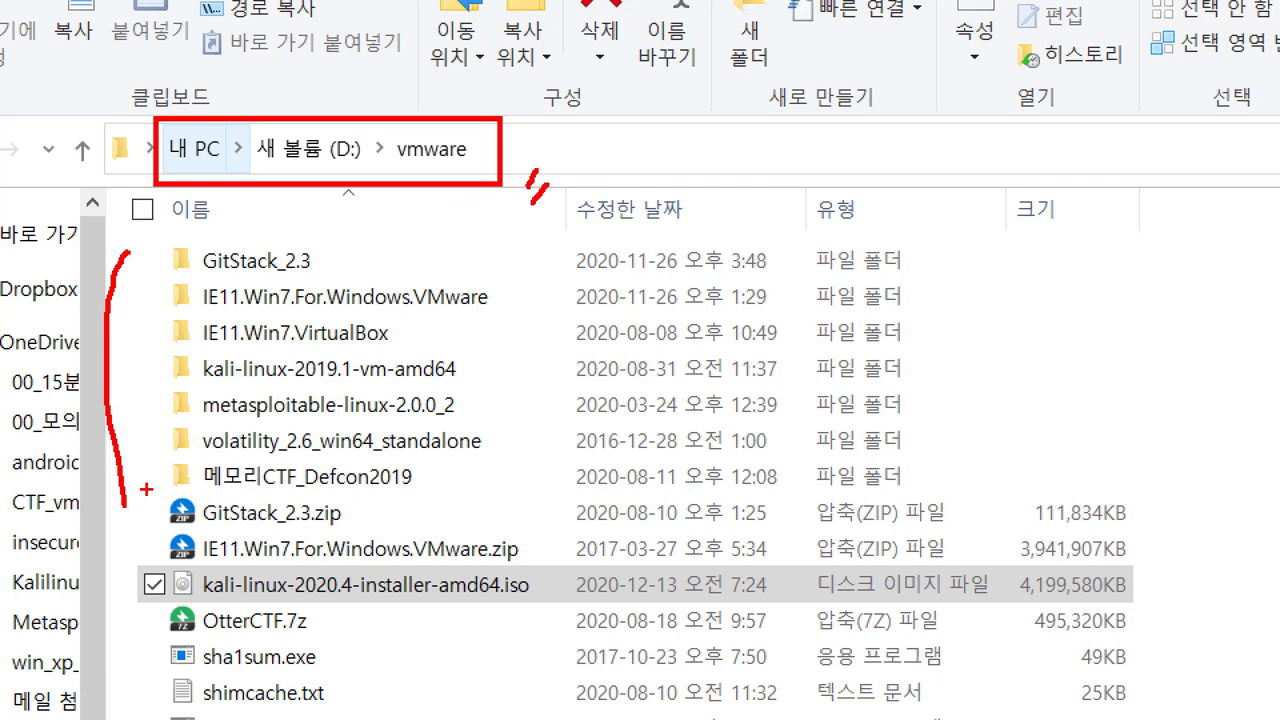
{"action": "key", "text": "Escape"}
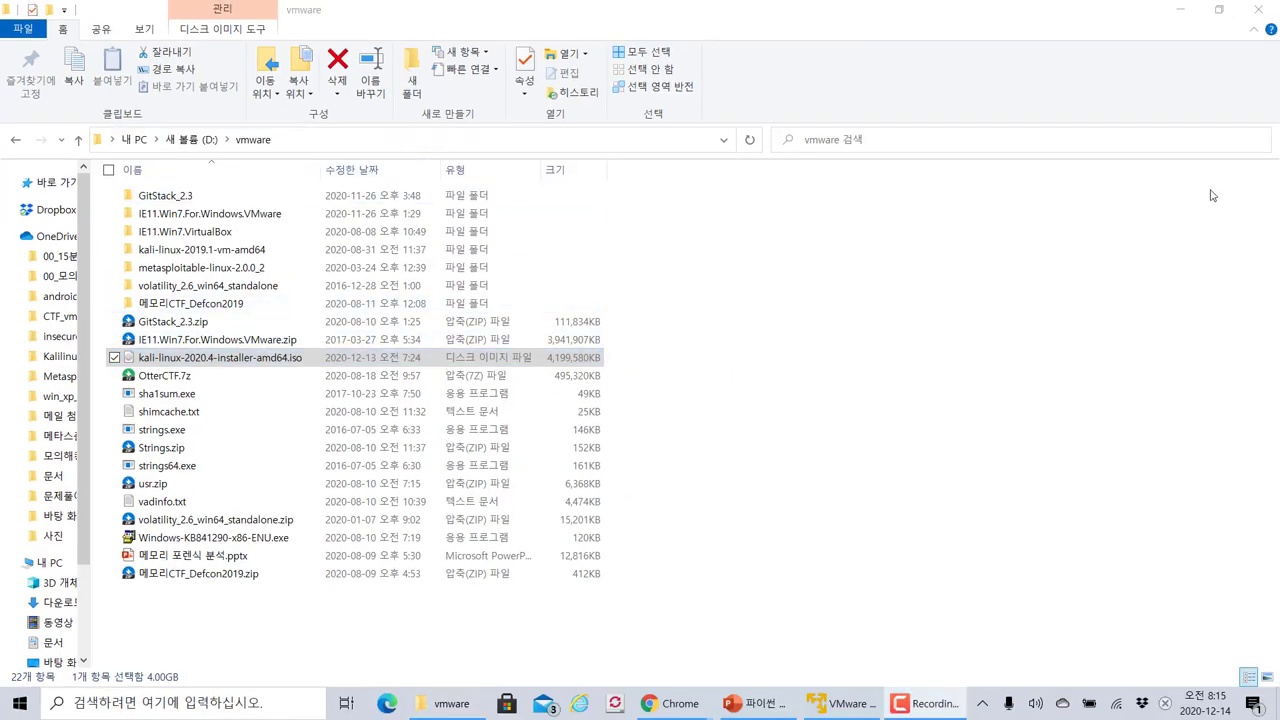
{"action": "left_click", "coordinate": [1182, 10]}
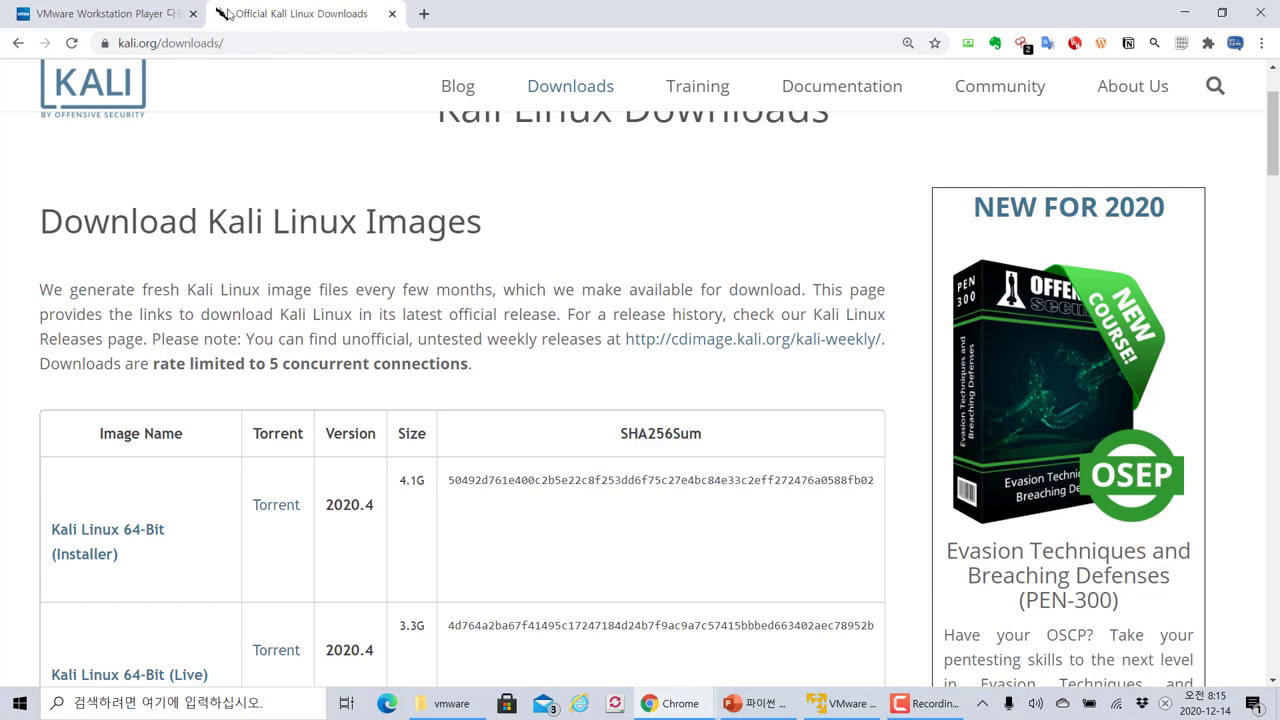
Step: Review the Windows download option for Workstation 16.0 Player on the VMware page
{"action": "left_click", "coordinate": [148, 6]}
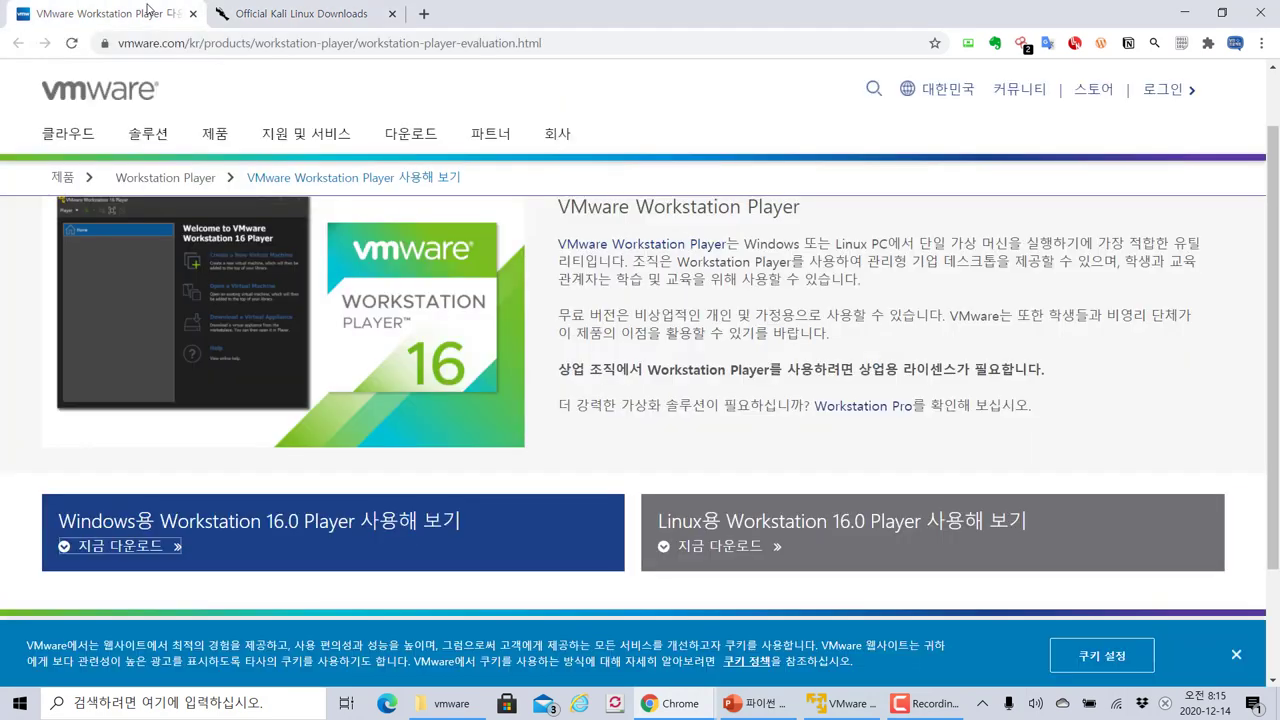
{"action": "mouse_move", "coordinate": [185, 146]}
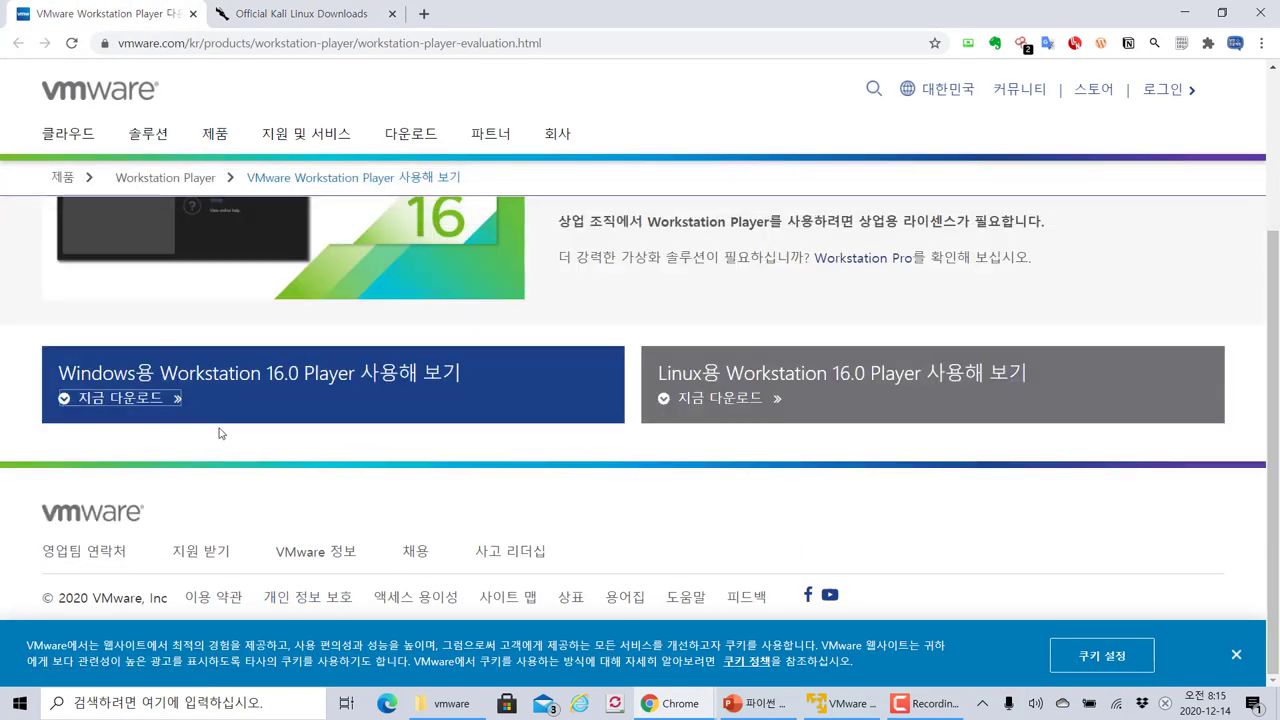
{"action": "mouse_move", "coordinate": [35, 344]}
{"action": "left_mouse_down"}
{"action": "mouse_move", "coordinate": [71, 380]}
{"action": "mouse_move", "coordinate": [537, 438]}
{"action": "left_mouse_up"}
{"action": "mouse_move", "coordinate": [328, 400]}
{"action": "left_mouse_down"}
{"action": "mouse_move", "coordinate": [261, 360]}
{"action": "mouse_move", "coordinate": [367, 377]}
{"action": "left_mouse_up"}
{"action": "mouse_move", "coordinate": [152, 436]}
{"action": "left_mouse_down"}
{"action": "mouse_move", "coordinate": [155, 467]}
{"action": "mouse_move", "coordinate": [182, 420]}
{"action": "left_mouse_up"}
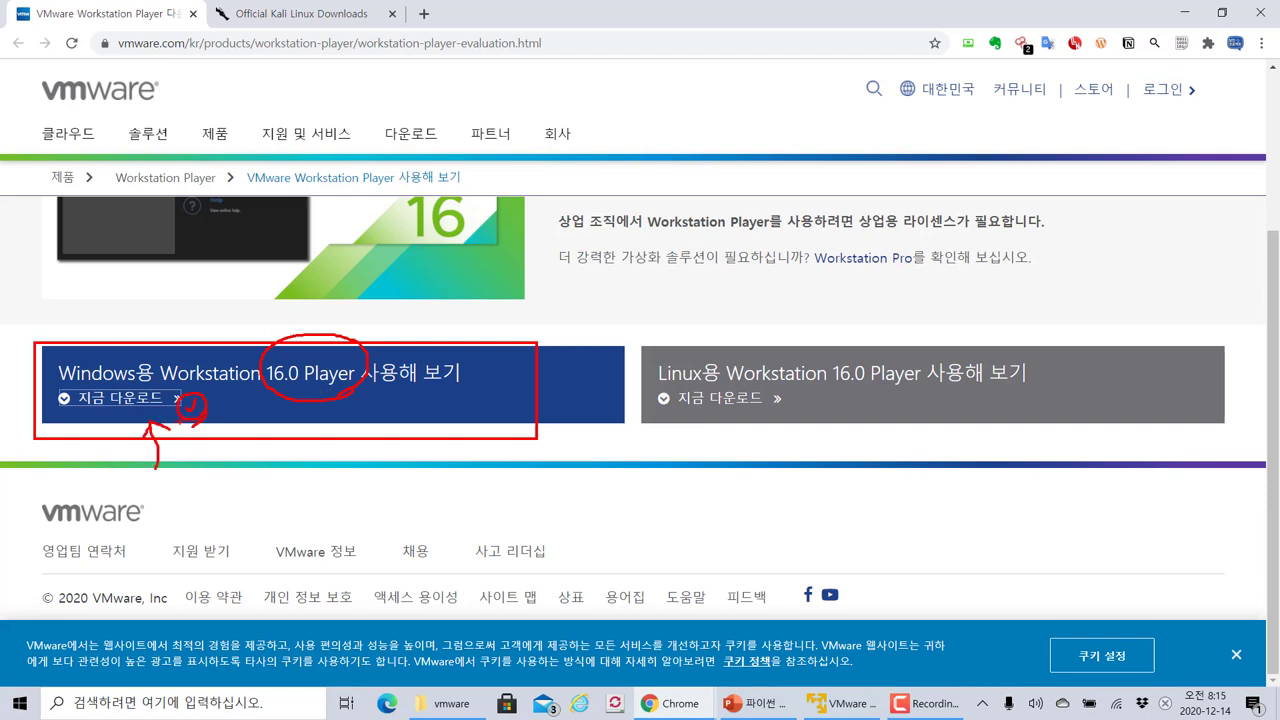
{"action": "key", "text": "Escape"}
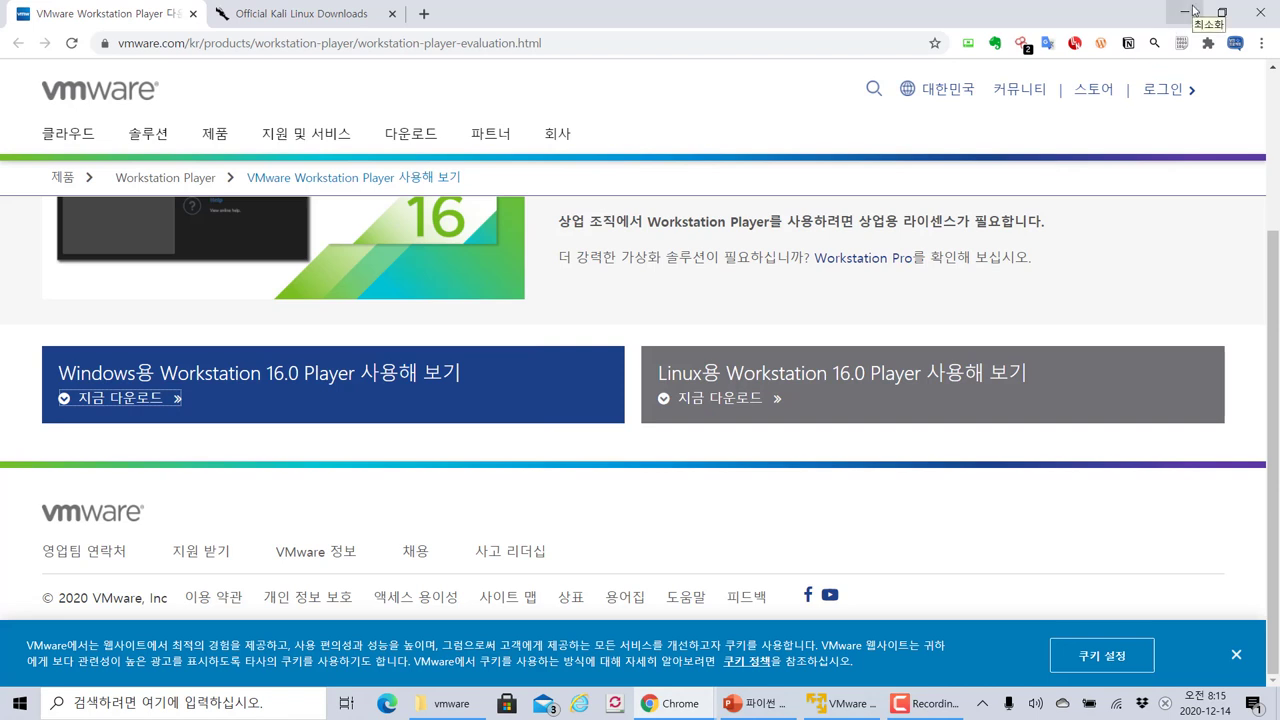
Step: Switch to VMware Workstation 16 Player and minimize the browser behind it
{"action": "left_click", "coordinate": [845, 703]}
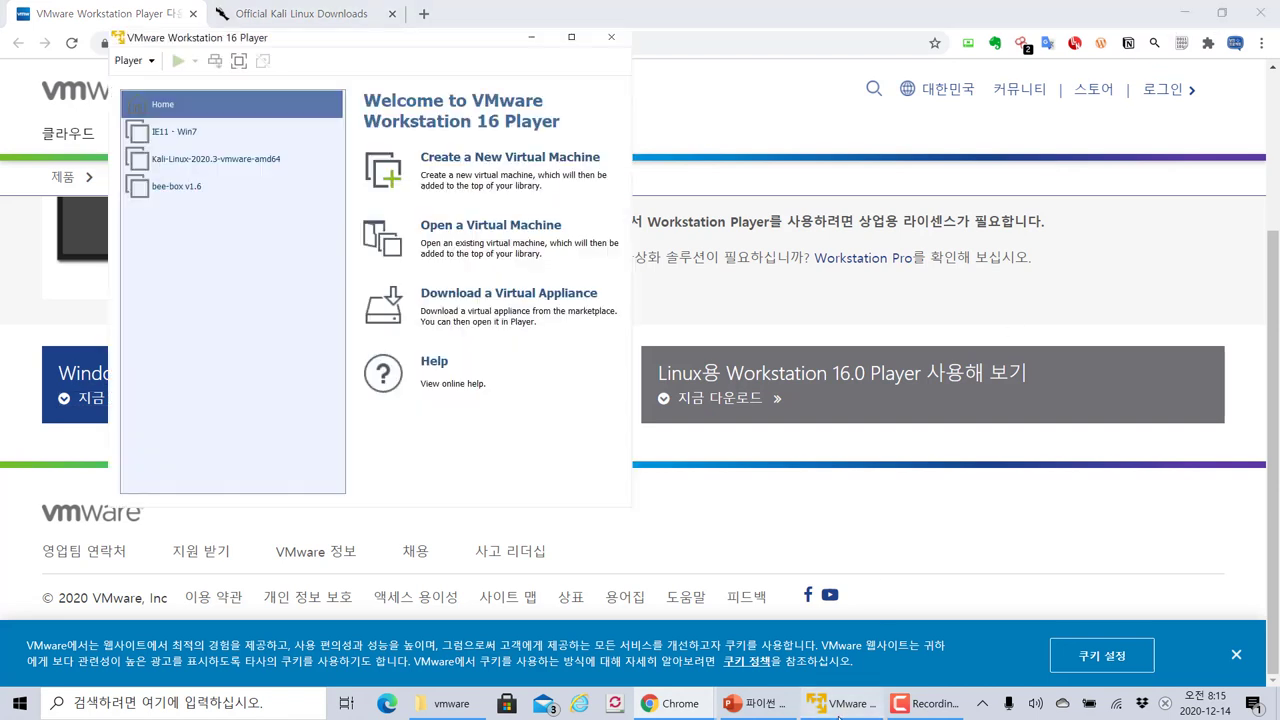
{"action": "left_click_drag", "start_coordinate": [337, 41], "coordinate": [375, 41]}
{"action": "left_click", "coordinate": [1183, 13]}
Step: Search Windows for "vmware" to locate the VMware Workstation 16 Player app, and close the search
{"action": "key", "text": "super"}
{"action": "type", "text": "vmware"}
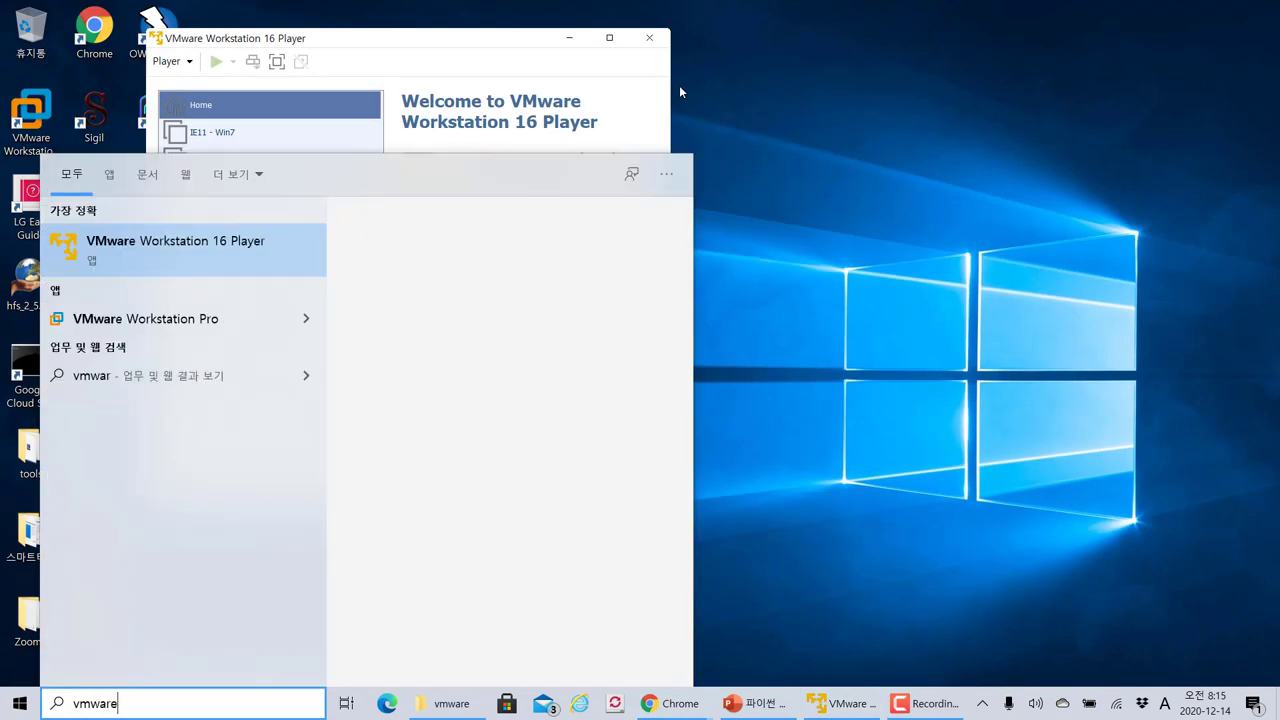
{"action": "left_click_drag", "start_coordinate": [20, 216], "coordinate": [330, 281]}
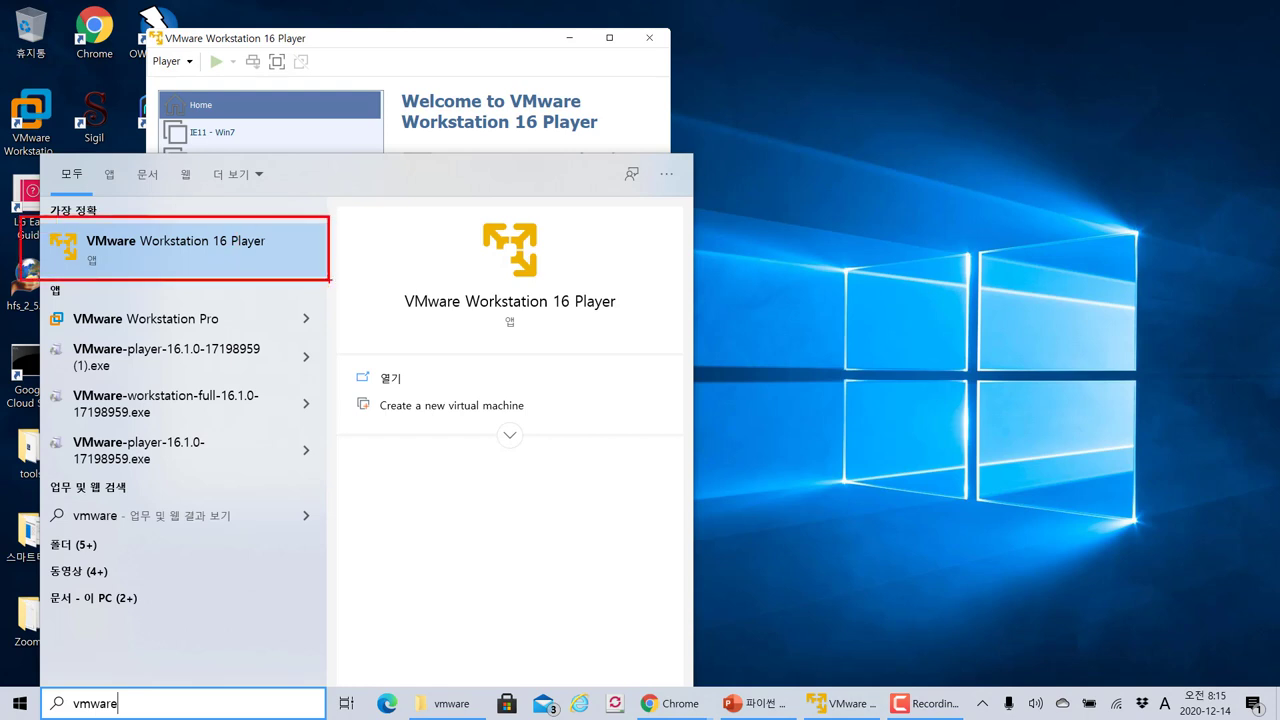
{"action": "left_click_drag", "start_coordinate": [352, 174], "coordinate": [312, 210]}
{"action": "left_click", "coordinate": [276, 145]}
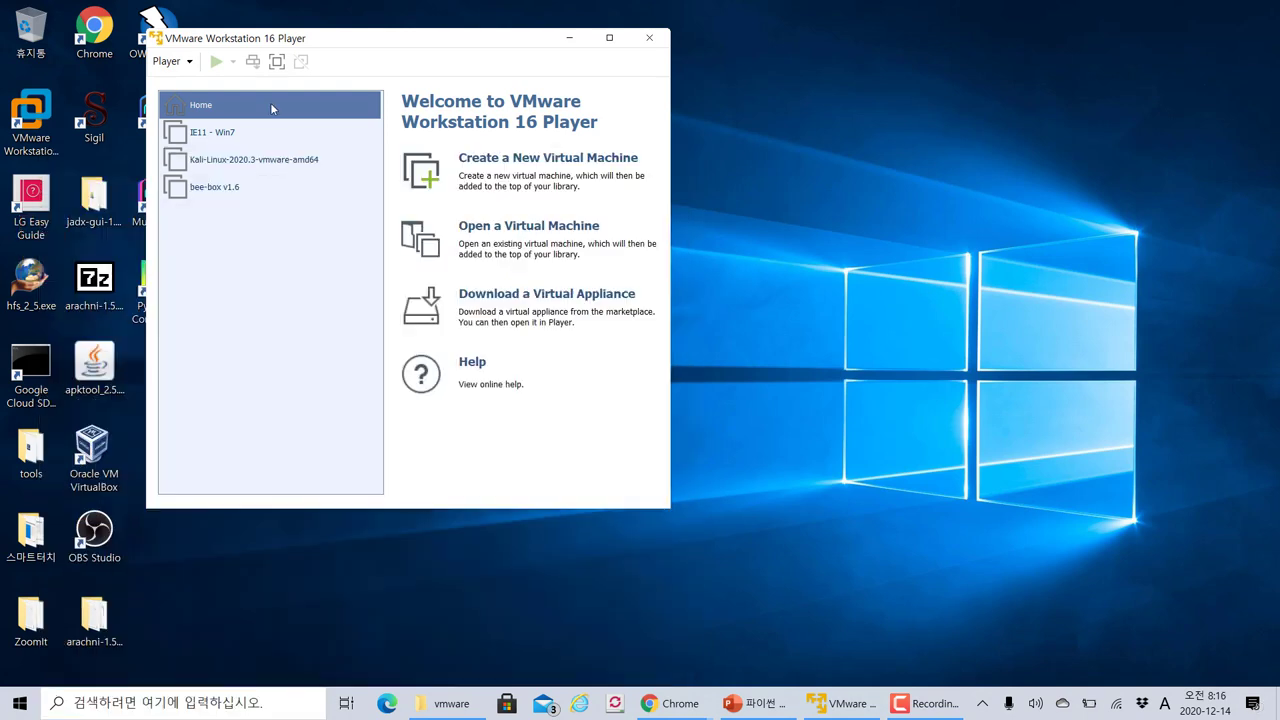
Step: Reposition the VMware Workstation 16 Player window near the desktop's upper-left corner and enlarge it
{"action": "left_click_drag", "start_coordinate": [295, 40], "coordinate": [263, 42]}
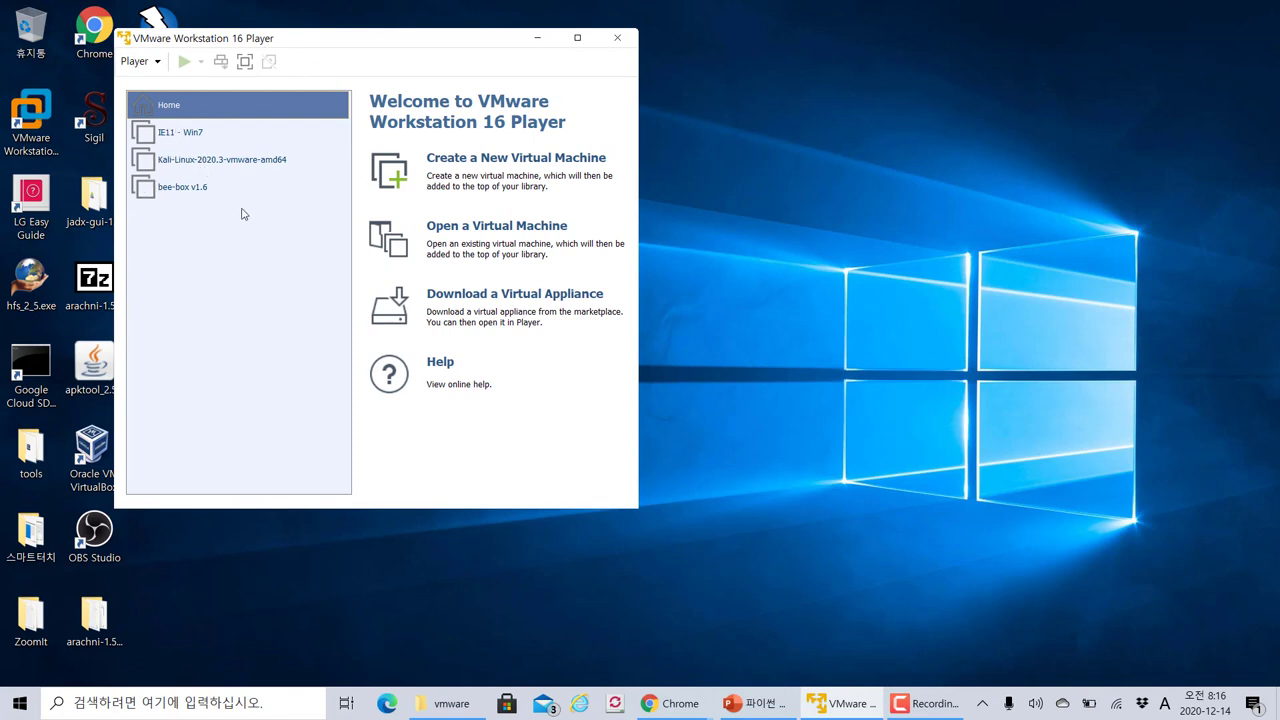
{"action": "mouse_move", "coordinate": [334, 45]}
{"action": "left_mouse_down"}
{"action": "mouse_move", "coordinate": [346, 42]}
{"action": "mouse_move", "coordinate": [318, 48]}
{"action": "left_mouse_up"}
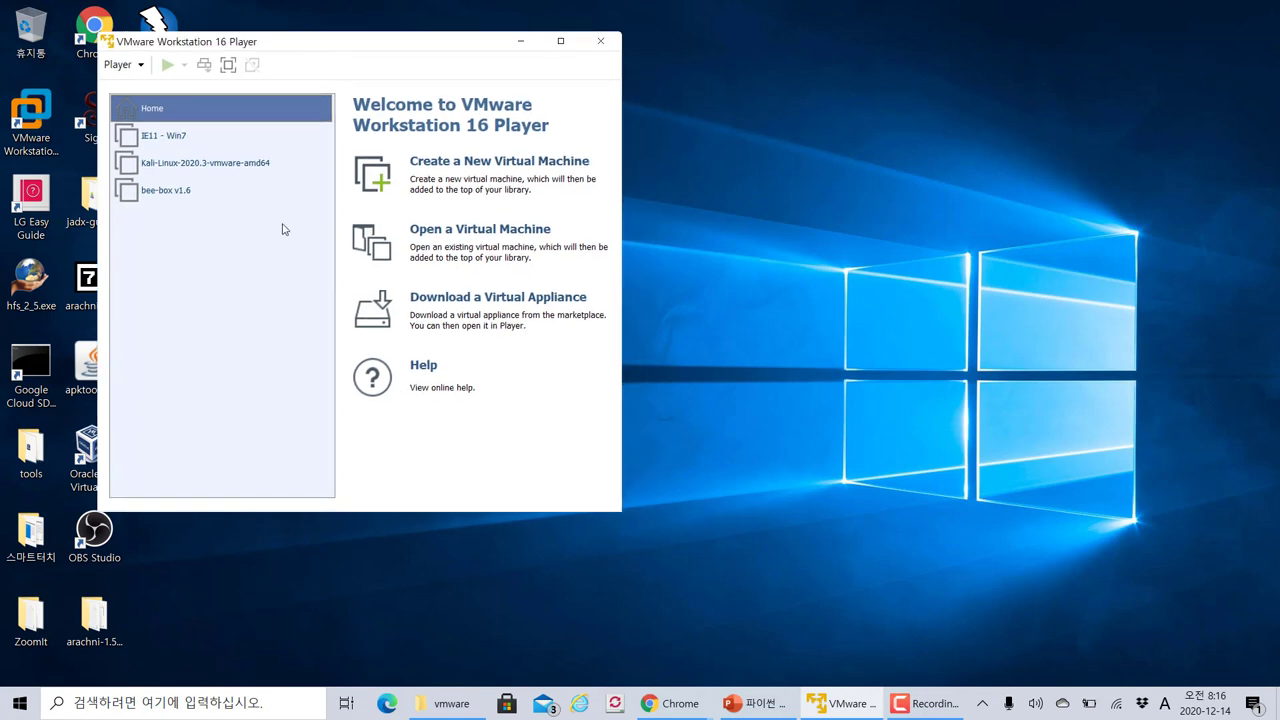
{"action": "left_click_drag", "start_coordinate": [246, 42], "coordinate": [236, 37]}
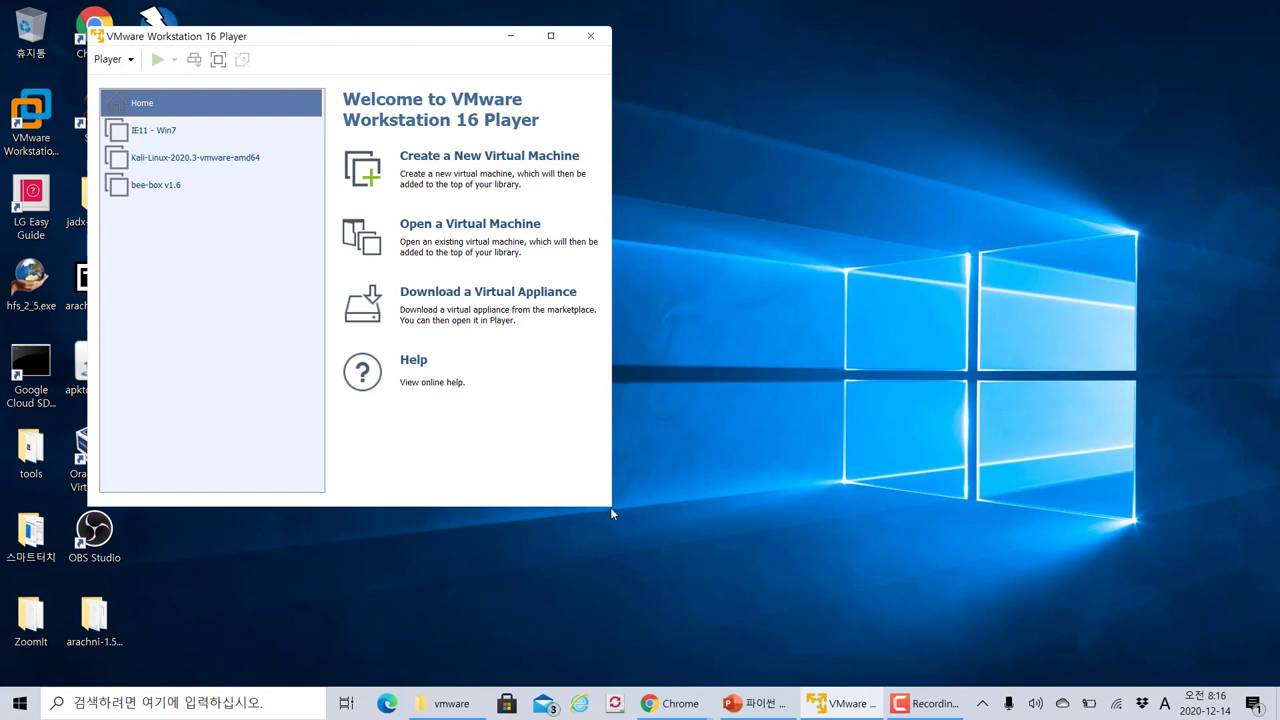
{"action": "left_click_drag", "start_coordinate": [612, 507], "coordinate": [768, 565]}
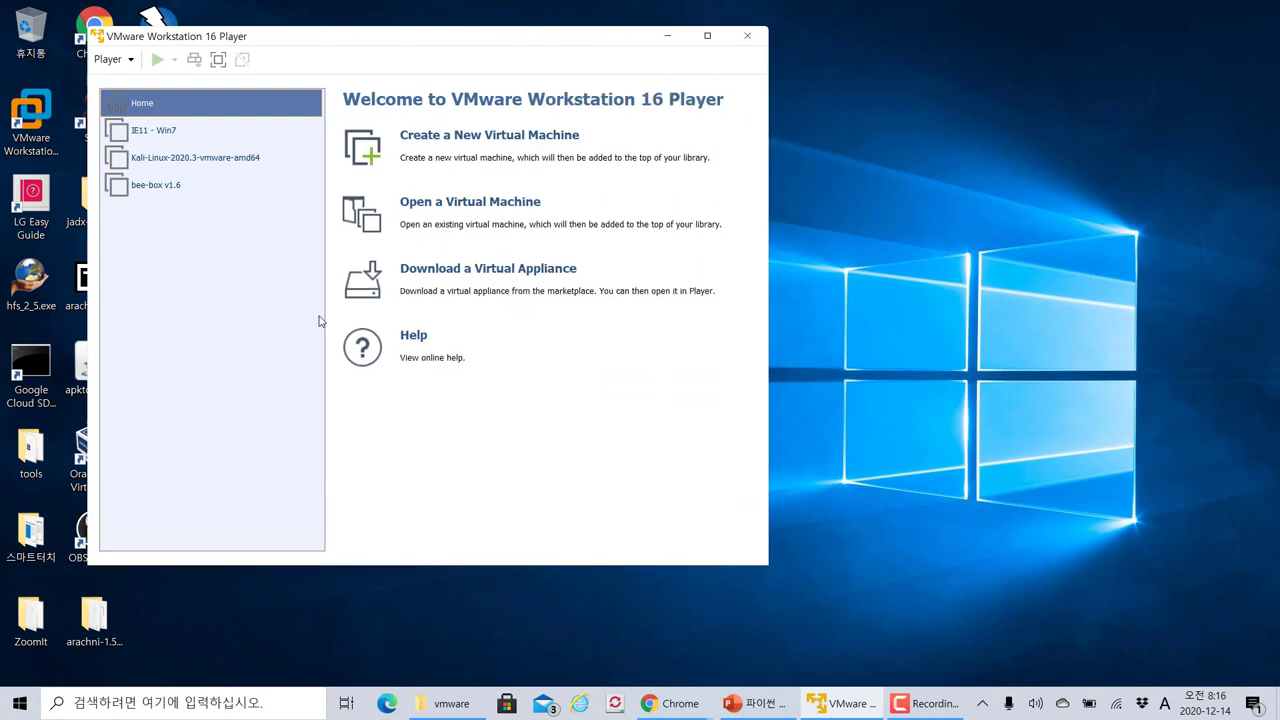
Step: Start the New Virtual Machine wizard
{"action": "left_click", "coordinate": [113, 59]}
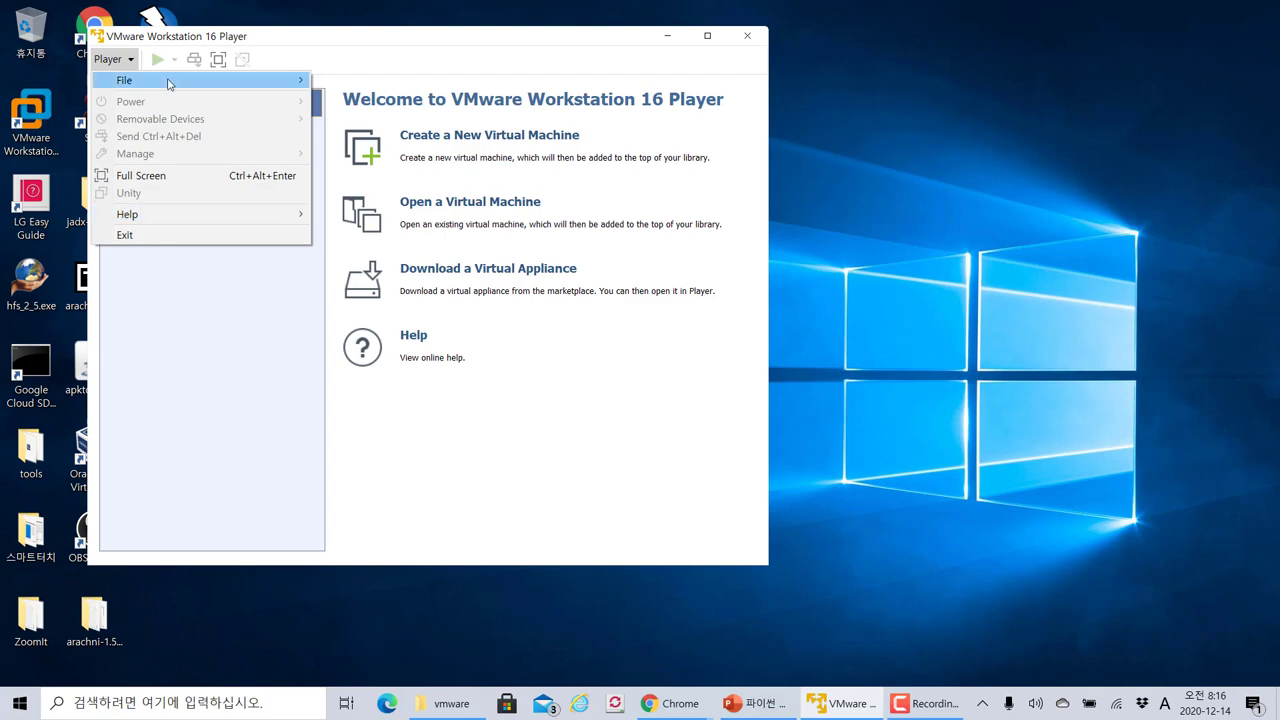
{"action": "mouse_move", "coordinate": [171, 80]}
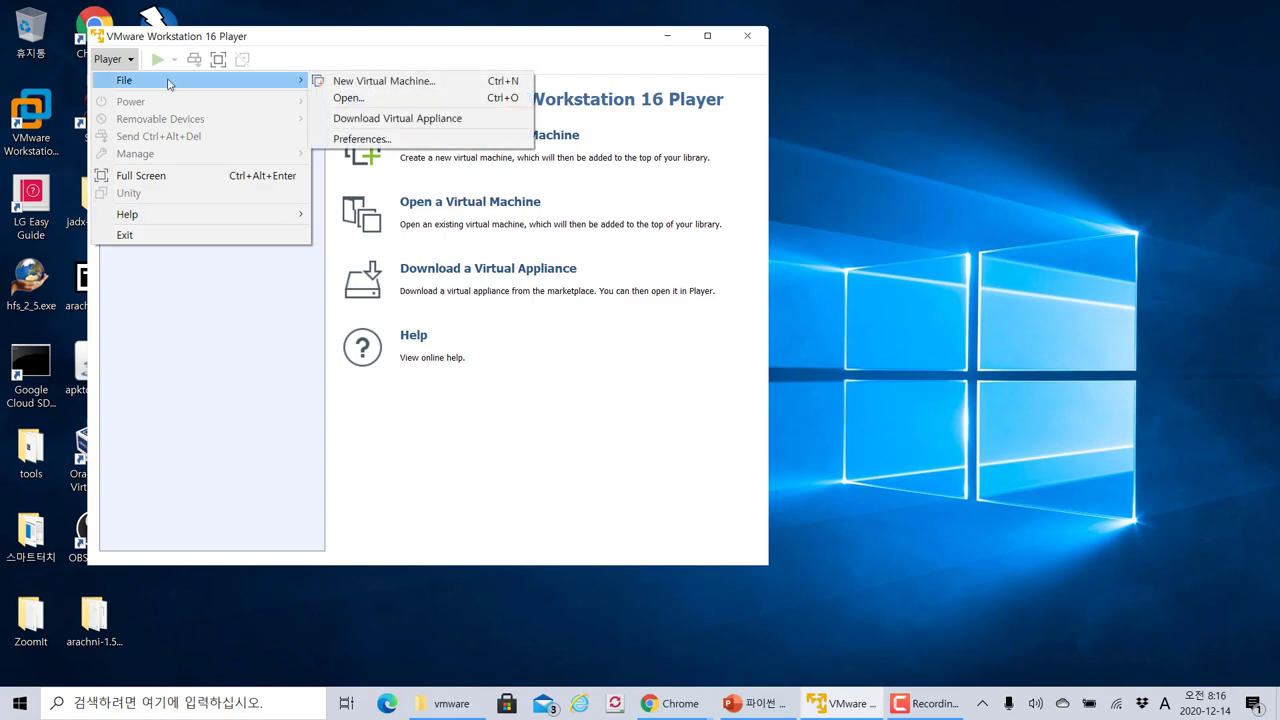
{"action": "left_click", "coordinate": [397, 88]}
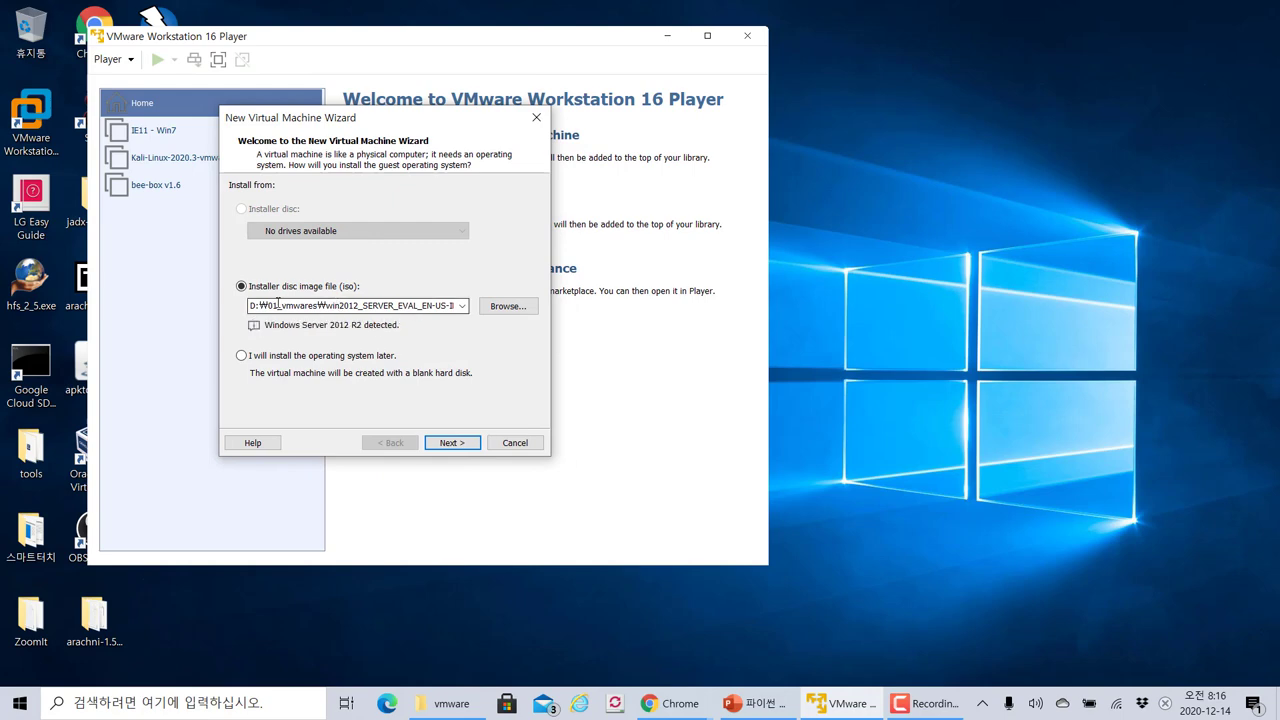
Step: Copy the D:\vmware path of the folder containing the Kali ISO and minimize the folder window
{"action": "left_click", "coordinate": [453, 705]}
{"action": "left_click", "coordinate": [468, 140]}
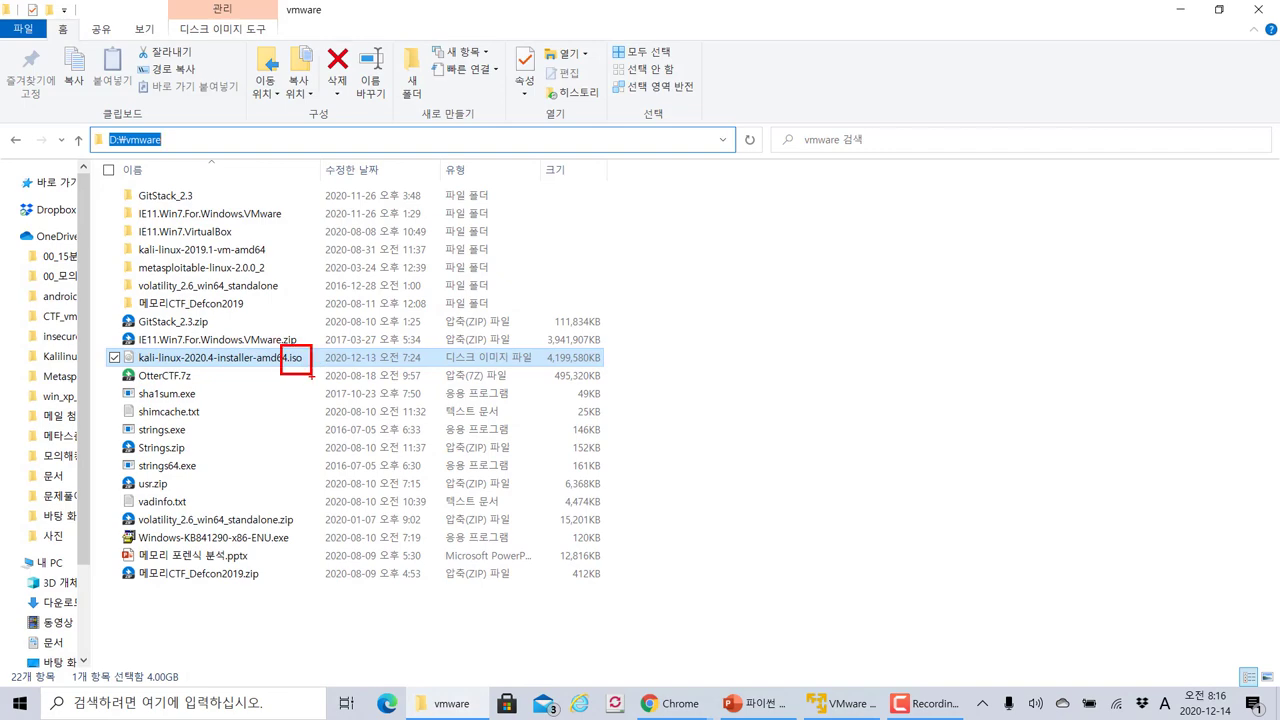
{"action": "left_click", "coordinate": [427, 159]}
{"action": "left_click", "coordinate": [601, 148]}
{"action": "key", "text": "ctrl+c"}
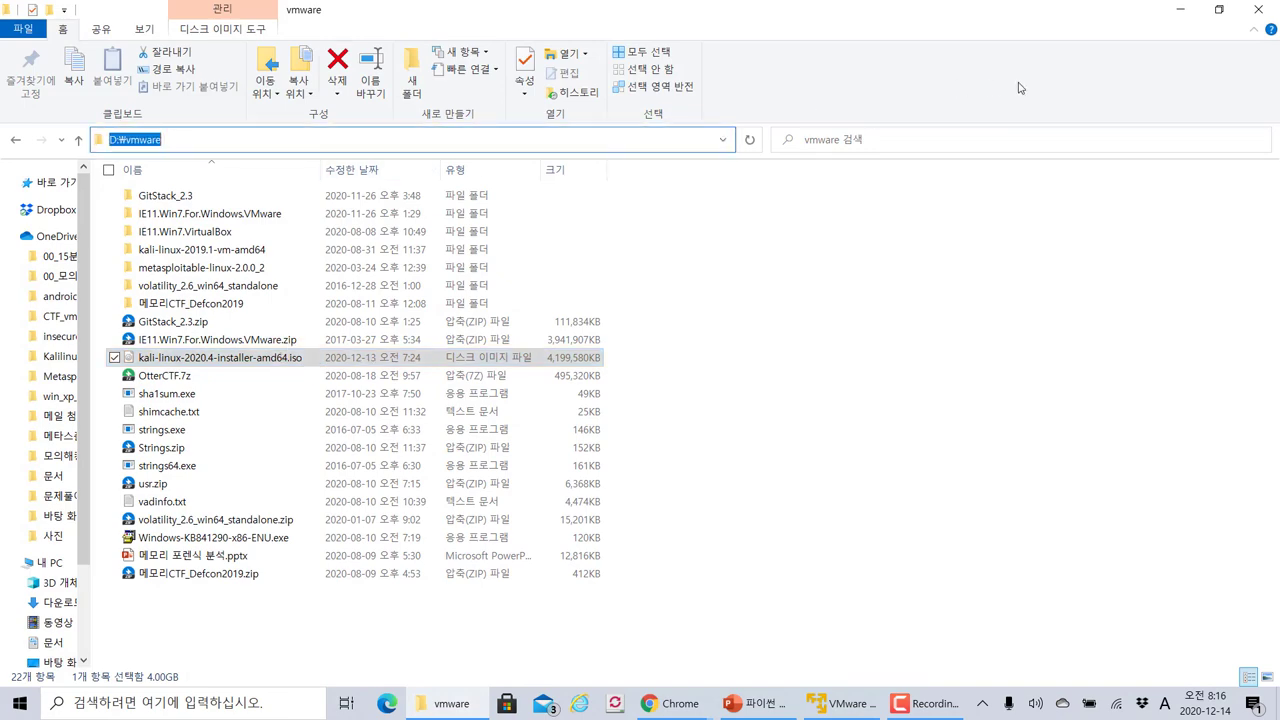
{"action": "left_click", "coordinate": [1180, 9]}
Step: Set the installer disc image to kali-linux-2020.4-installer-amd64.iso by browsing to the copied D:\vmware path
{"action": "left_click", "coordinate": [508, 306]}
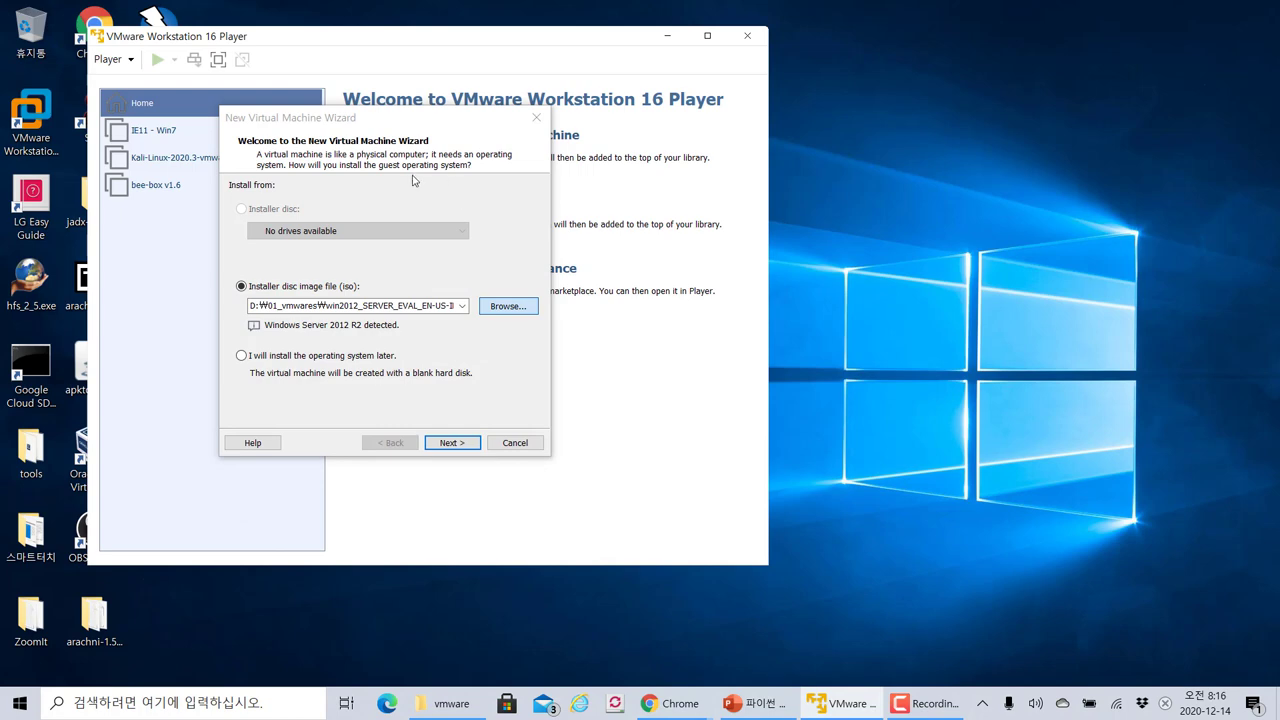
{"action": "left_click_drag", "start_coordinate": [449, 143], "coordinate": [274, 197]}
{"action": "left_click", "coordinate": [327, 220]}
{"action": "key", "text": "ctrl+v"}
{"action": "key", "text": "Return"}
{"action": "double_click", "coordinate": [349, 423]}
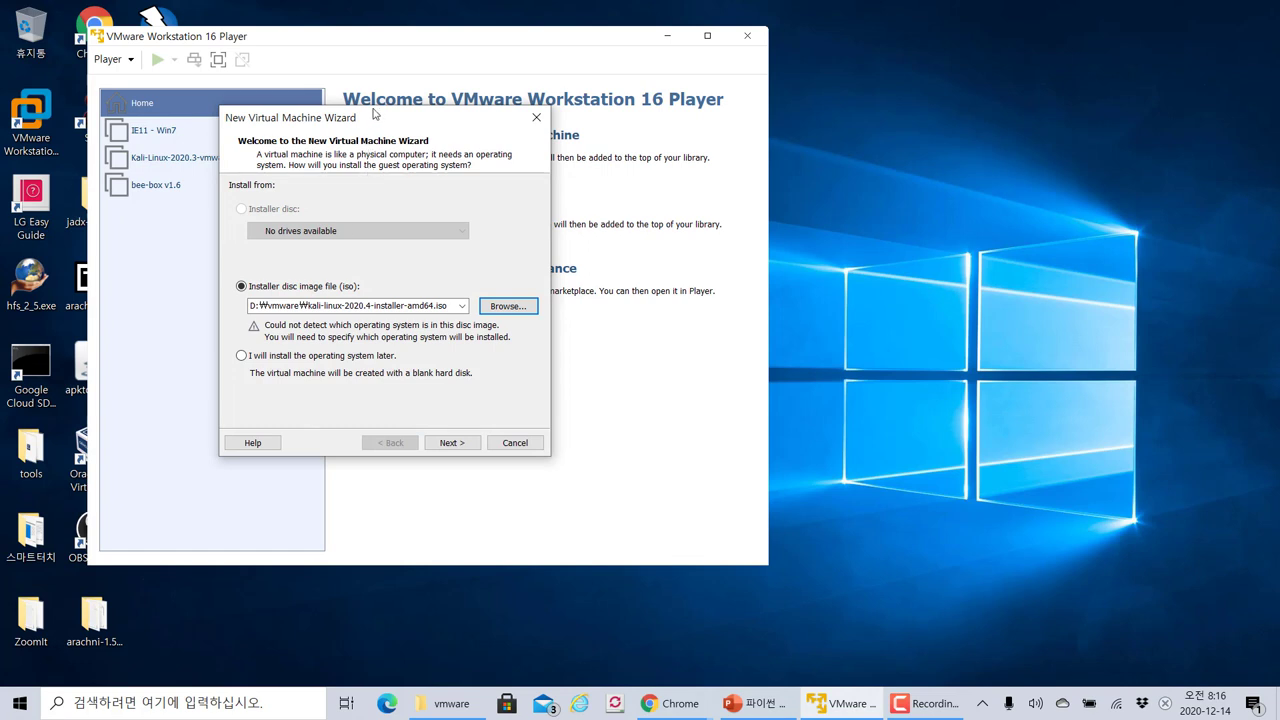
Step: Accept the chosen installer disc image and advance the wizard to the guest operating system selection
{"action": "left_click_drag", "start_coordinate": [372, 121], "coordinate": [378, 104]}
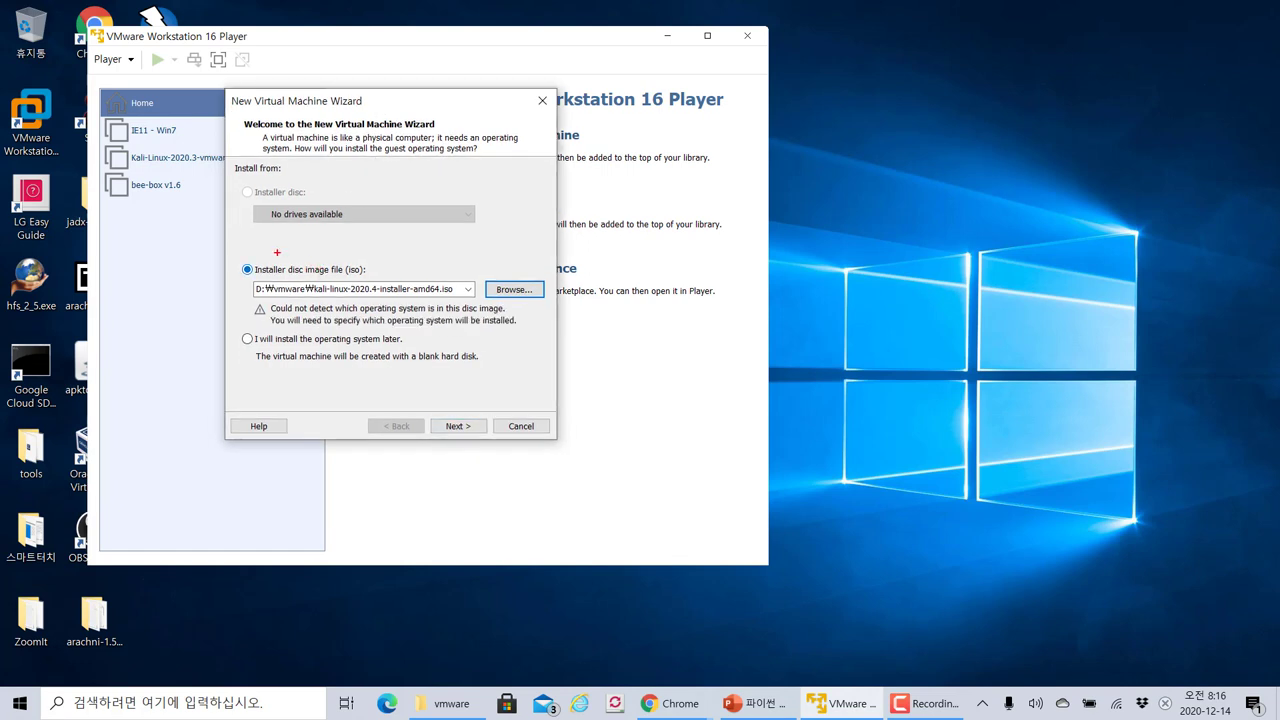
{"action": "left_click_drag", "start_coordinate": [220, 247], "coordinate": [555, 305]}
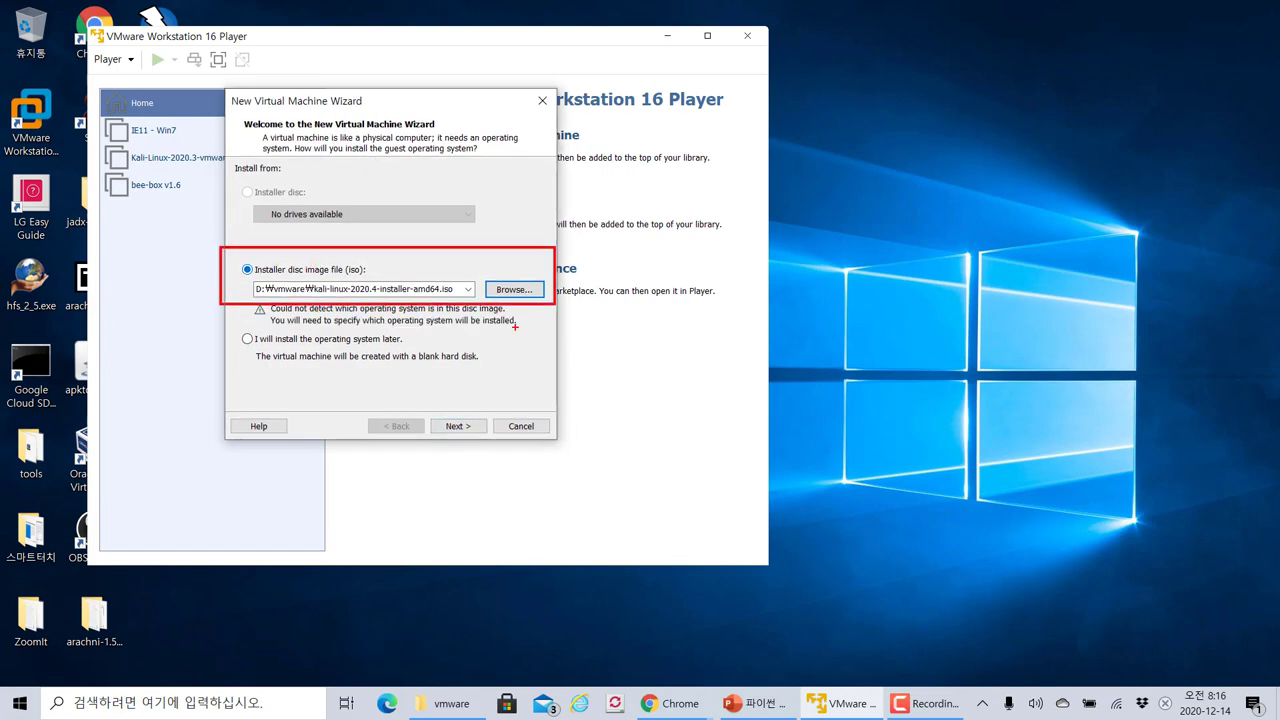
{"action": "left_click", "coordinate": [459, 428]}
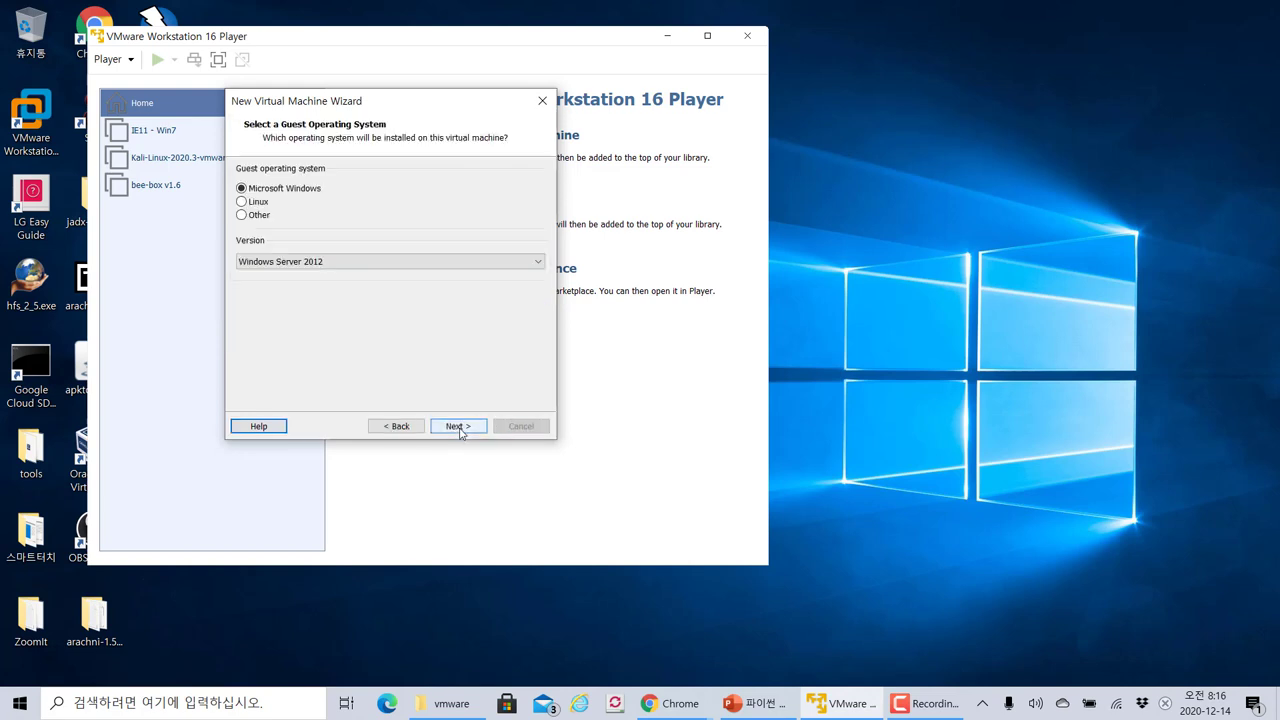
Step: Set the guest operating system to Linux with version Debian 10.x 64-bit and advance to the naming page
{"action": "left_click", "coordinate": [258, 204]}
{"action": "left_click", "coordinate": [333, 263]}
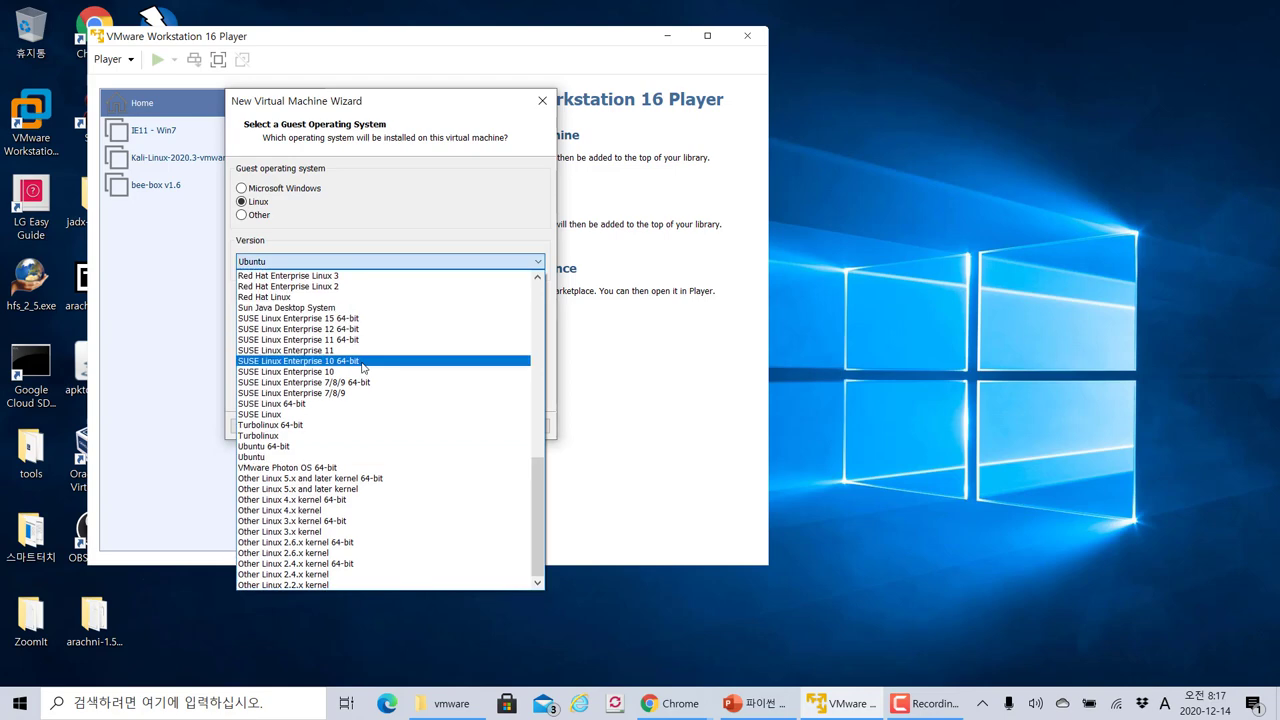
{"action": "scroll", "coordinate": [385, 458], "scroll_direction": "up", "scroll_amount": 15}
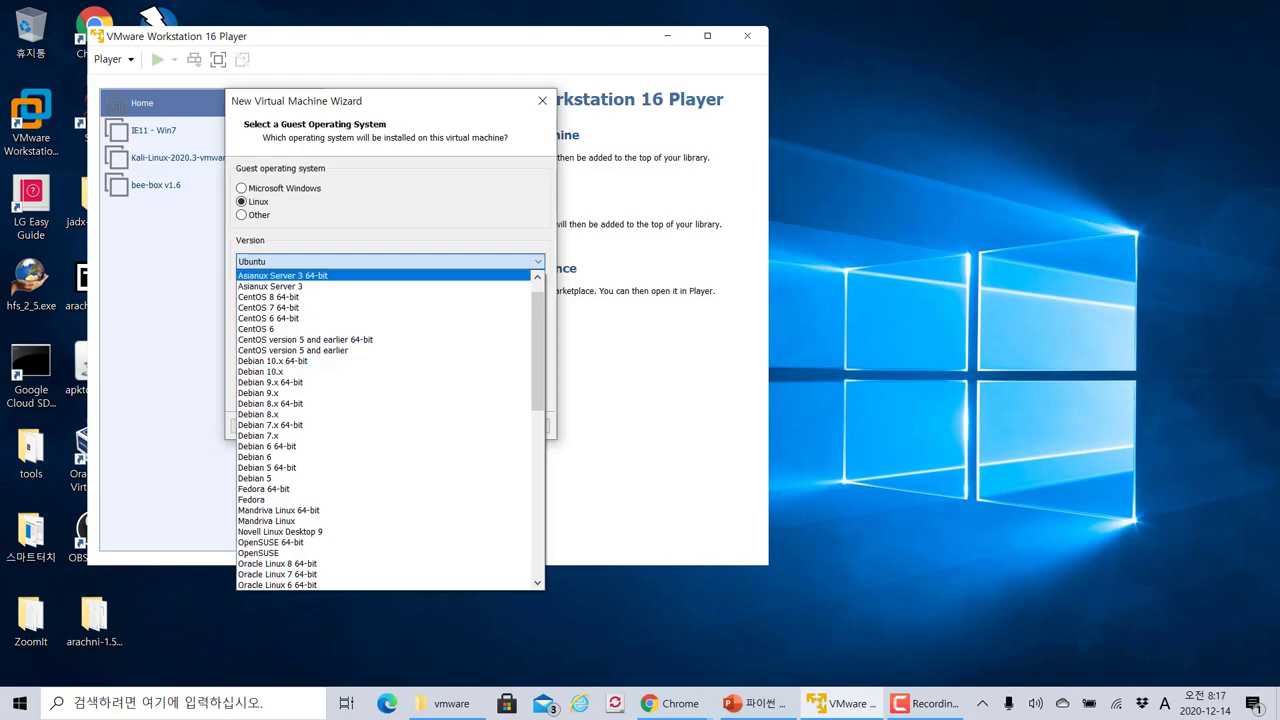
{"action": "left_click", "coordinate": [457, 261]}
{"action": "left_click", "coordinate": [440, 261]}
{"action": "scroll", "coordinate": [389, 380], "scroll_direction": "up", "scroll_amount": 5}
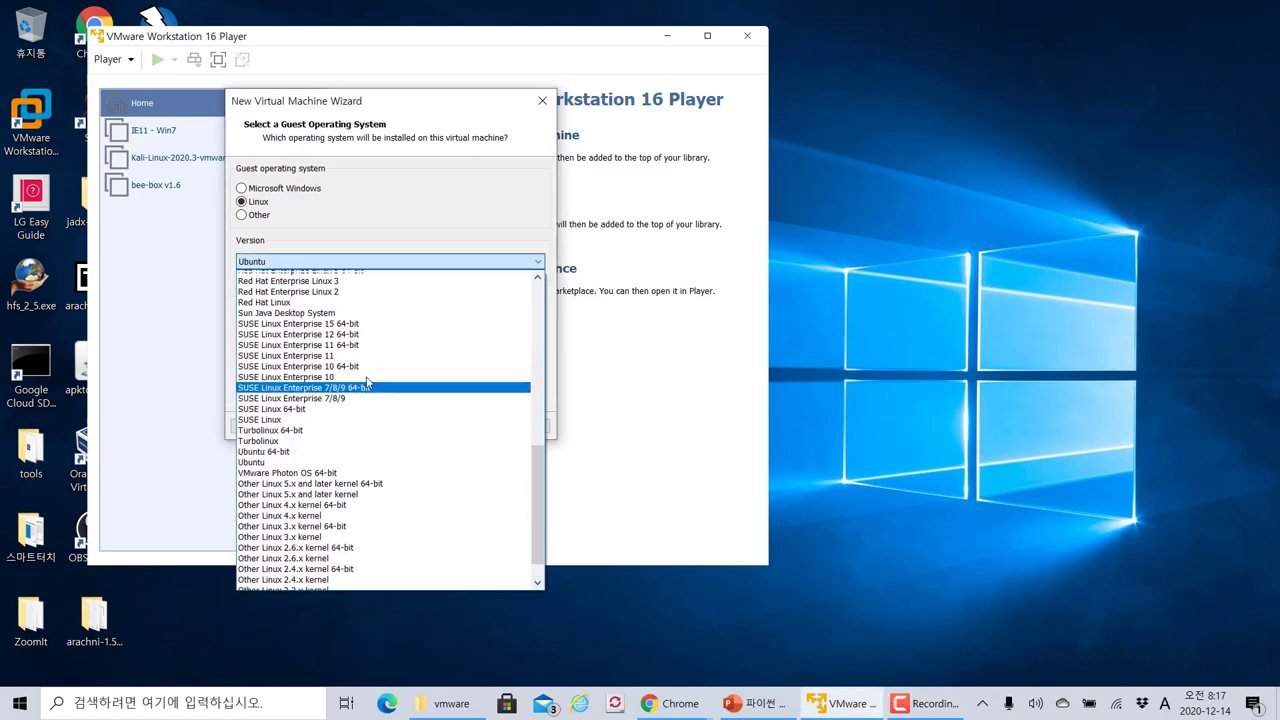
{"action": "scroll", "coordinate": [367, 382], "scroll_direction": "up", "scroll_amount": 9}
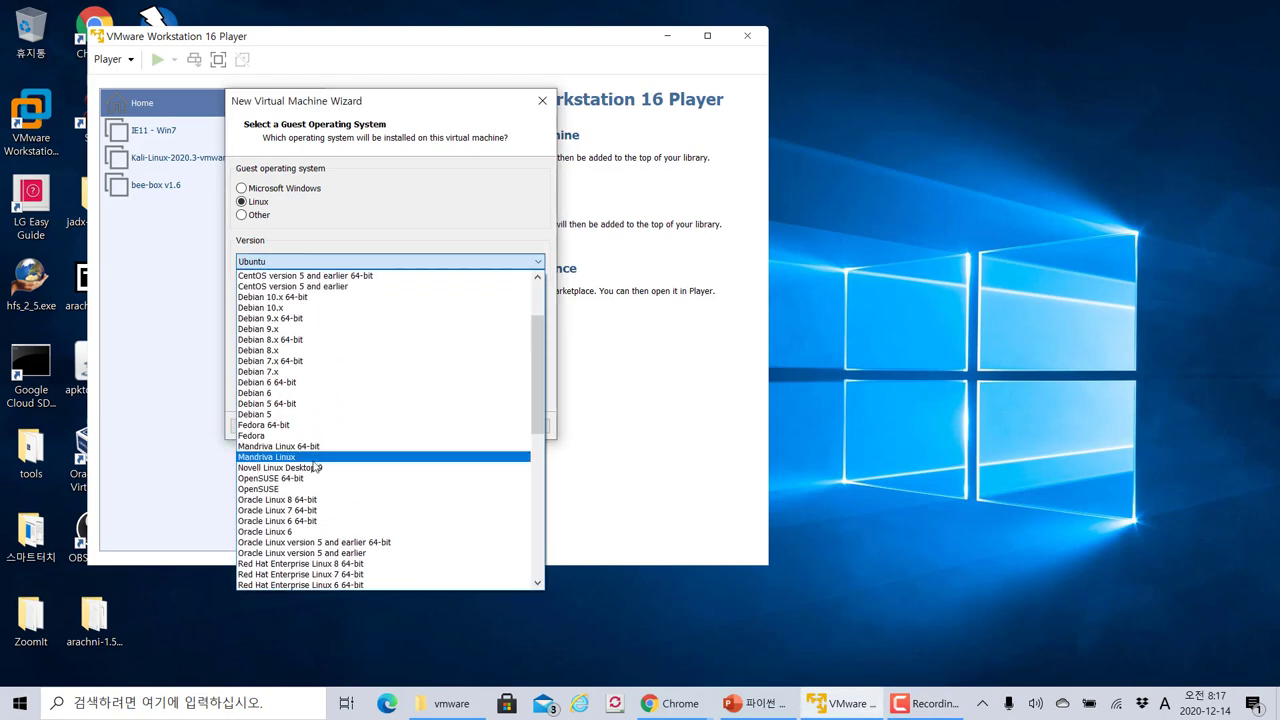
{"action": "left_click", "coordinate": [312, 298]}
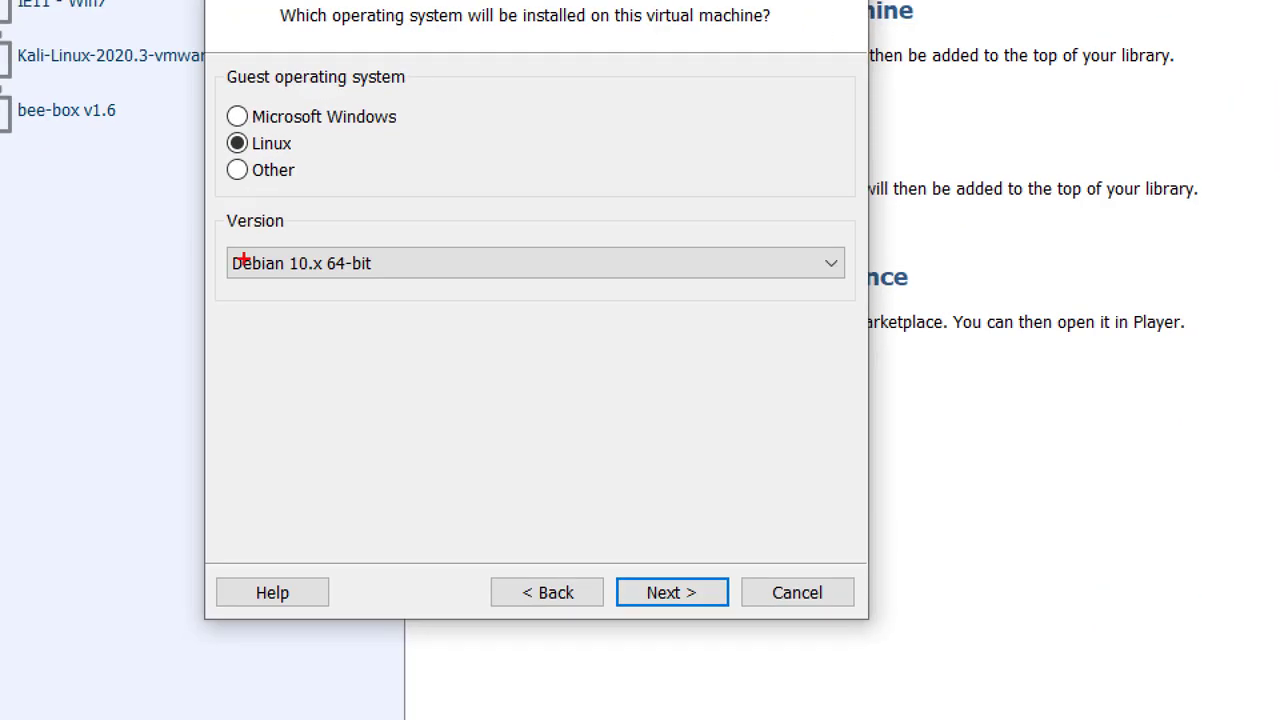
{"action": "left_click_drag", "start_coordinate": [222, 246], "coordinate": [352, 274]}
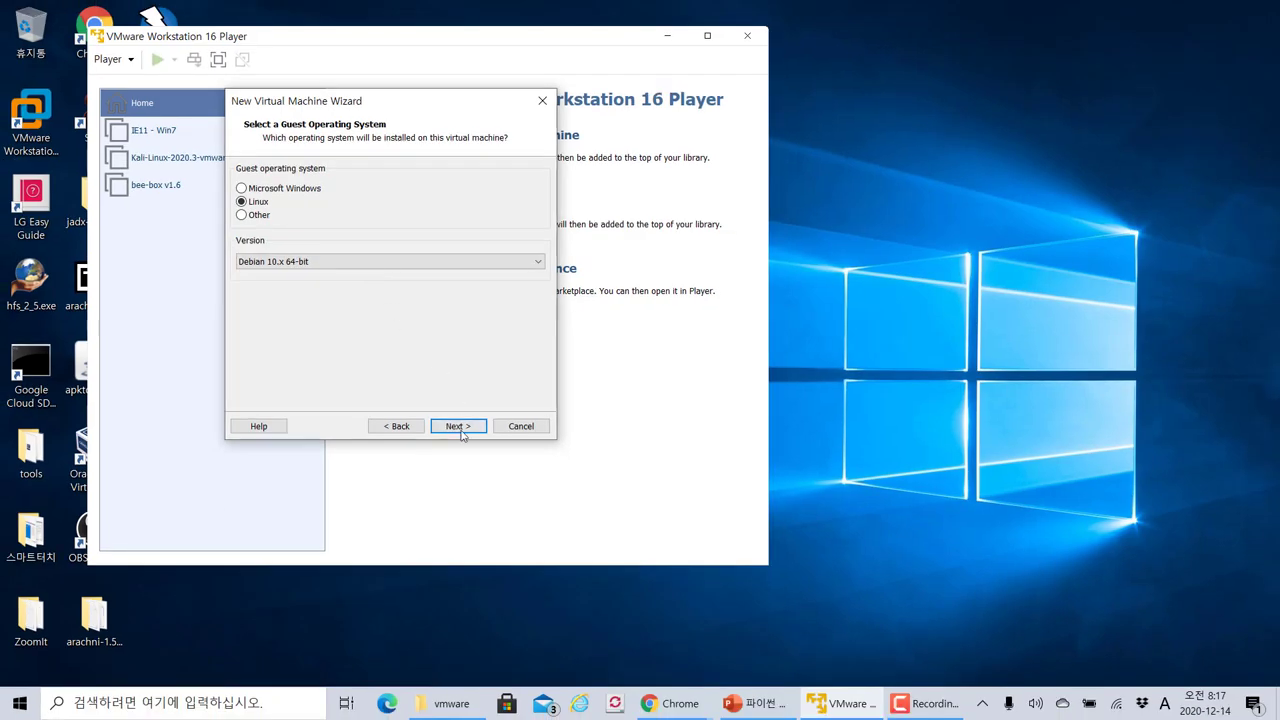
{"action": "left_click", "coordinate": [461, 430]}
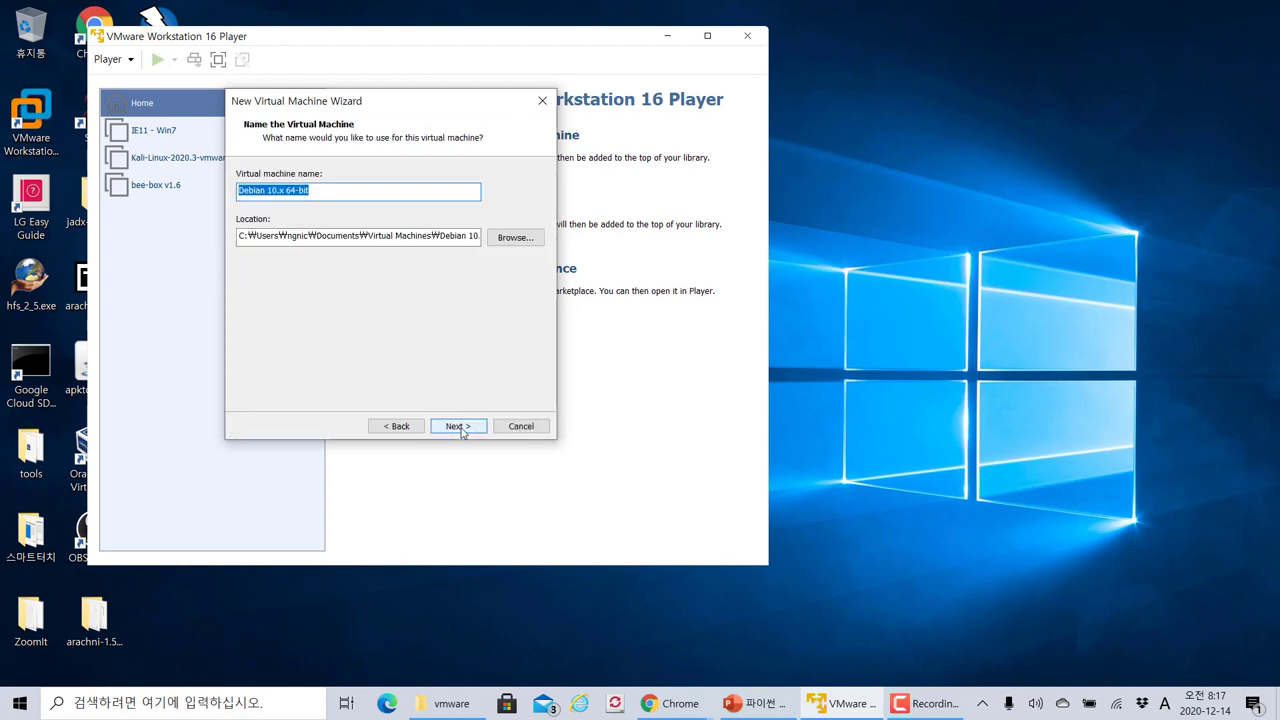
Step: Replace the virtual machine's location with the D:\vmware path copied from the open folder window, adding a trailing backslash
{"action": "left_click", "coordinate": [352, 235]}
{"action": "left_click_drag", "start_coordinate": [409, 234], "coordinate": [464, 234]}
{"action": "key", "text": "End"}
{"action": "left_click", "coordinate": [452, 704]}
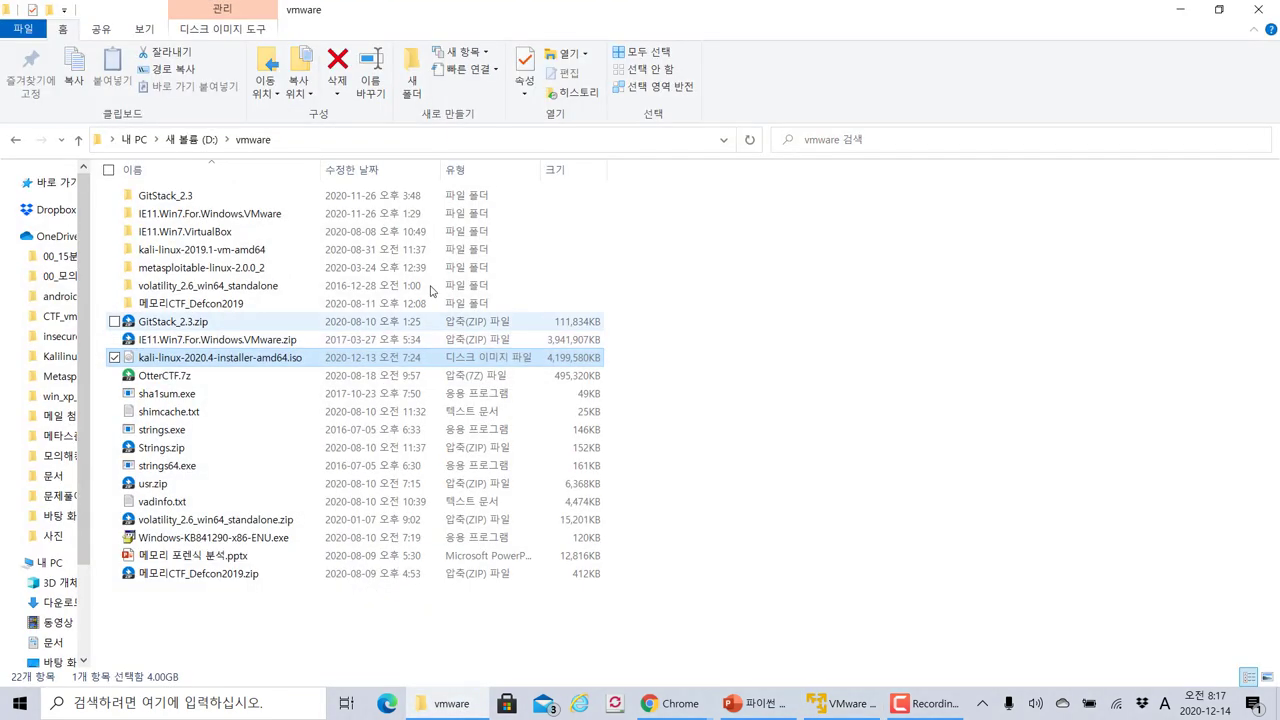
{"action": "left_click", "coordinate": [406, 140]}
{"action": "key", "text": "ctrl+c"}
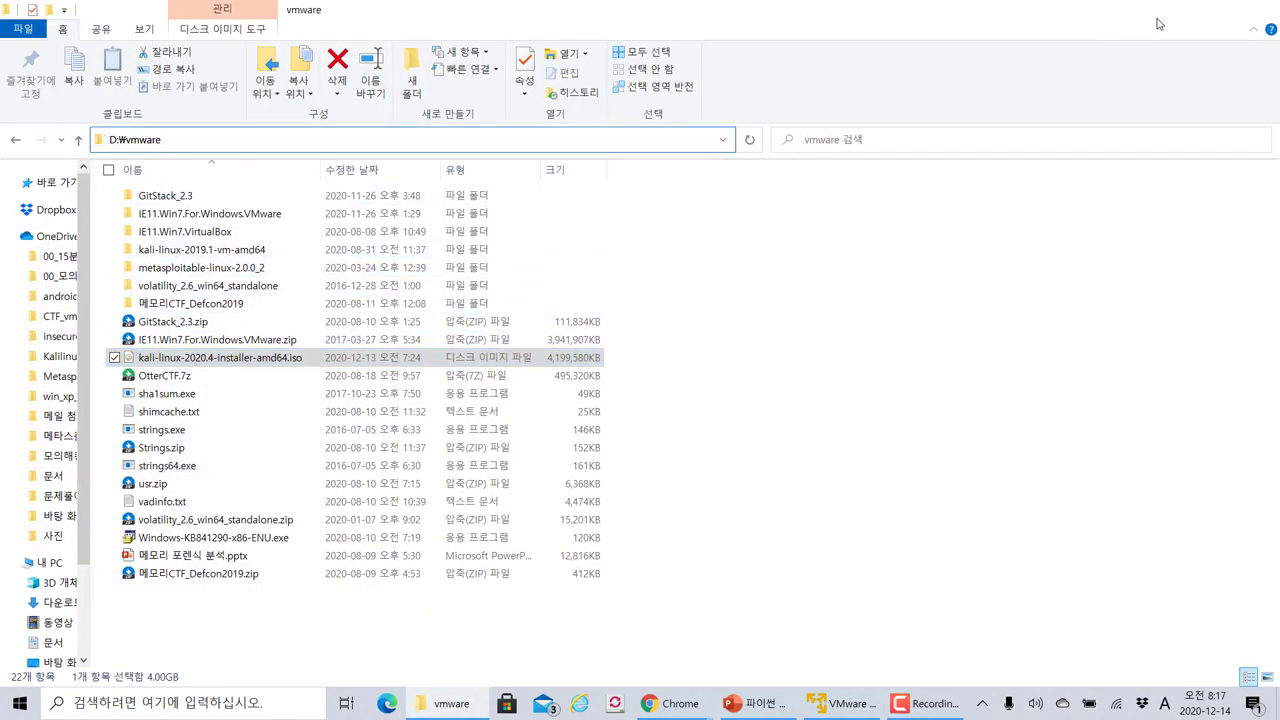
{"action": "left_click", "coordinate": [1166, 12]}
{"action": "key", "text": "ctrl+a"}
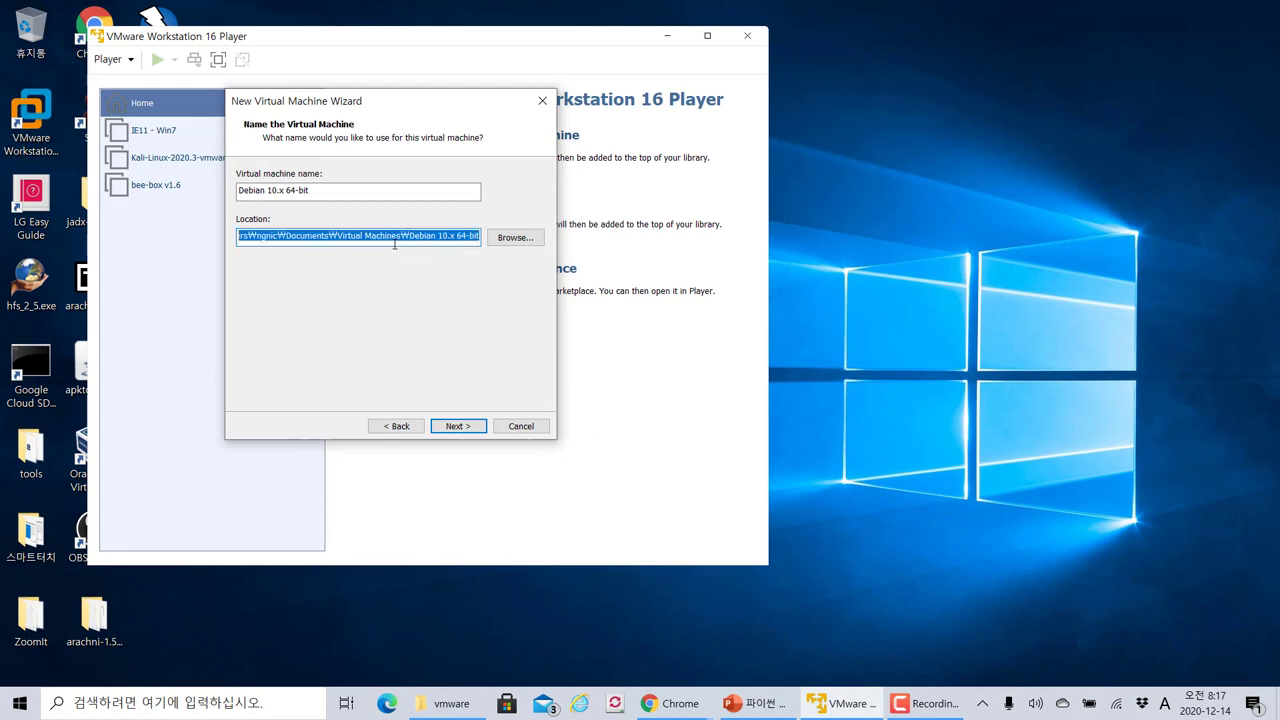
{"action": "key", "text": "ctrl+v"}
{"action": "left_click", "coordinate": [346, 191]}
{"action": "key", "text": "ctrl+a"}
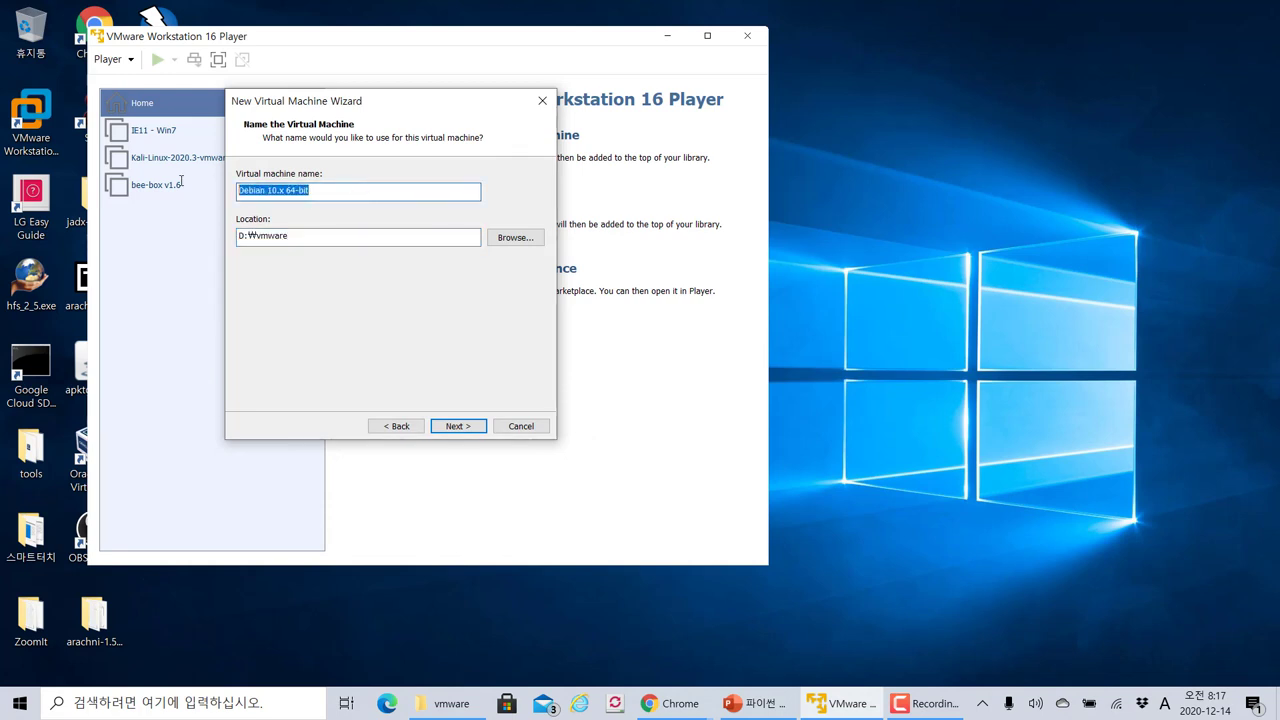
{"action": "left_click", "coordinate": [385, 238]}
{"action": "type", "text": "\\"}
{"action": "type", "text": "Debian 10.x 64-bit"}
{"action": "key", "text": "BackSpace"}
{"action": "key", "text": "BackSpace"}
{"action": "key", "text": "BackSpace"}
{"action": "key", "text": "BackSpace"}
{"action": "key", "text": "BackSpace"}
{"action": "key", "text": "BackSpace"}
{"action": "key", "text": "BackSpace"}
{"action": "key", "text": "BackSpace"}
{"action": "key", "text": "BackSpace"}
{"action": "key", "text": "BackSpace"}
{"action": "key", "text": "BackSpace"}
{"action": "key", "text": "BackSpace"}
{"action": "key", "text": "BackSpace"}
{"action": "key", "text": "BackSpace"}
{"action": "key", "text": "BackSpace"}
{"action": "key", "text": "BackSpace"}
{"action": "key", "text": "BackSpace"}
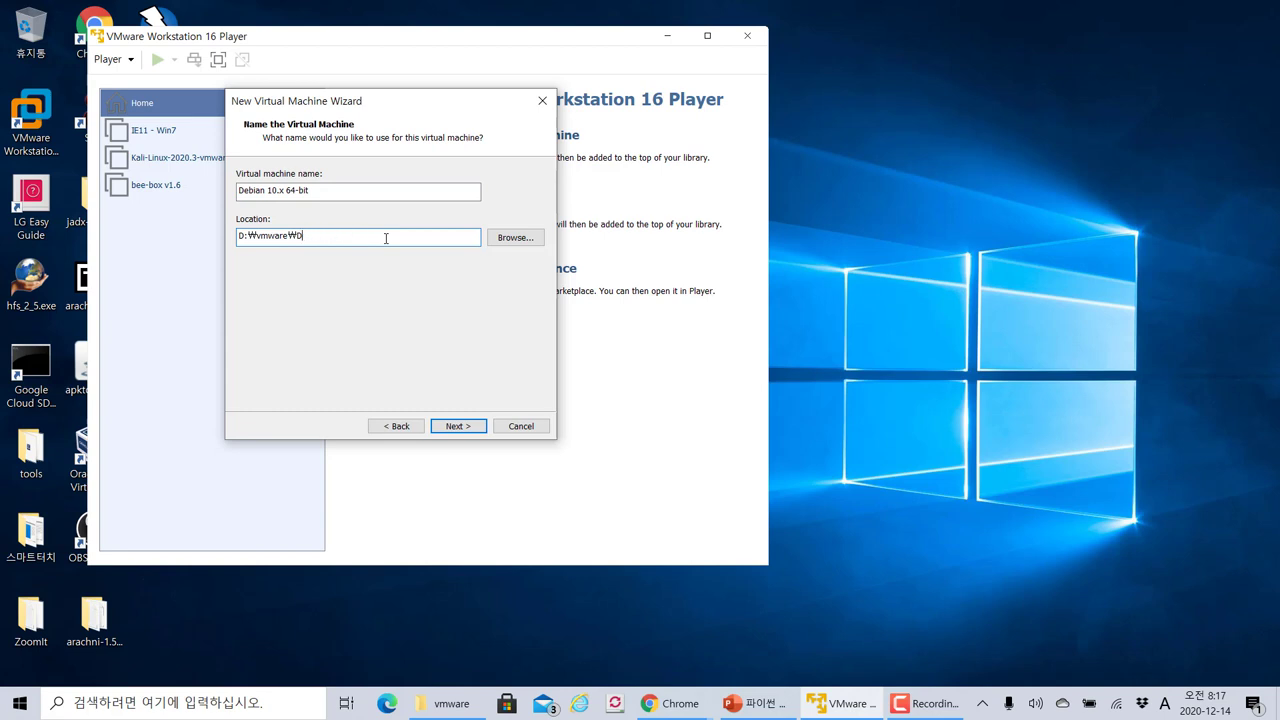
Step: Complete the location as D:\vmware\Kali-linux-2020.4 and name the virtual machine Kali-linux-2020.4
{"action": "type", "text": "k"}
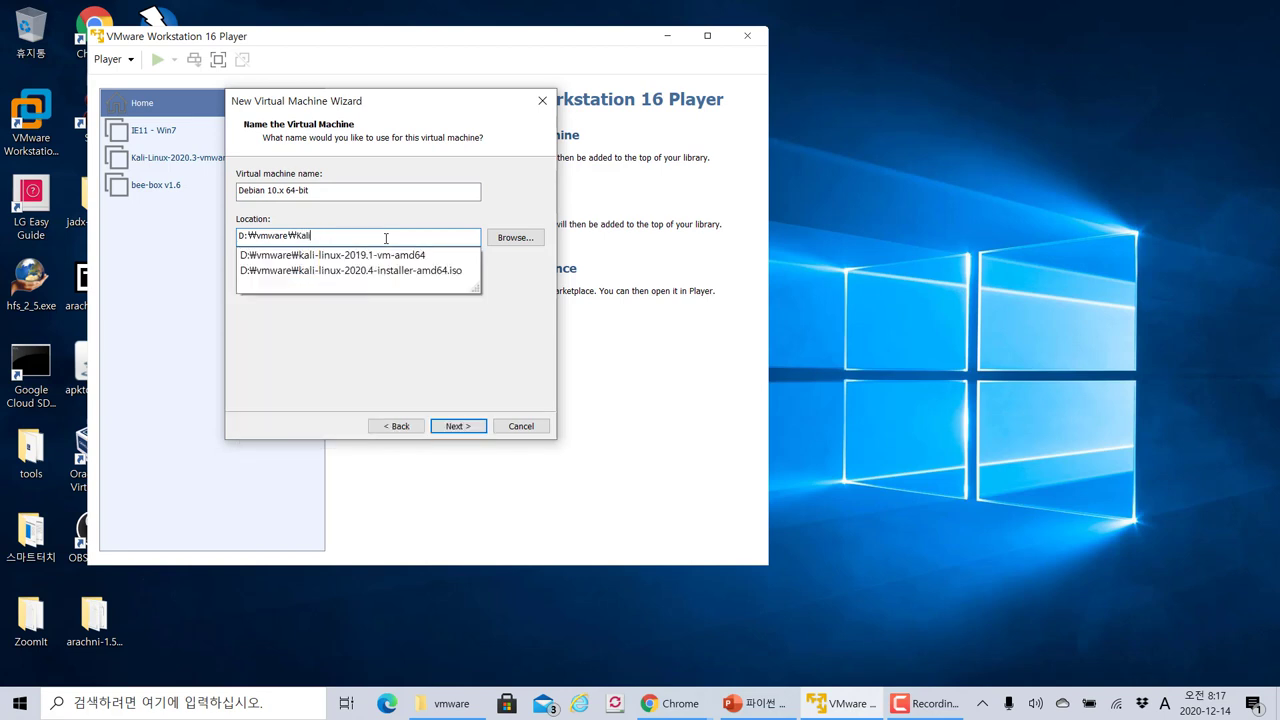
{"action": "type", "text": "ali-linux-2020.4"}
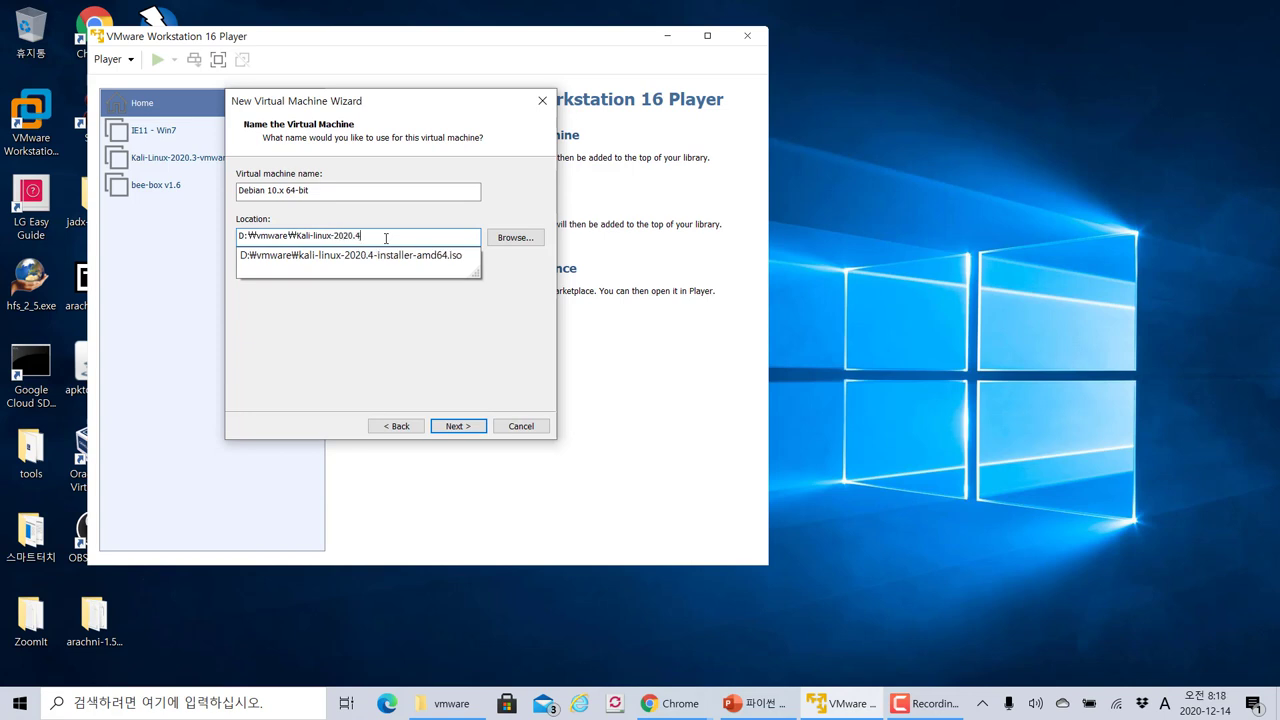
{"action": "key", "text": "ctrl+a"}
{"action": "left_click", "coordinate": [355, 241]}
{"action": "left_click_drag", "start_coordinate": [386, 192], "coordinate": [201, 193]}
{"action": "type", "text": "Kali-linux-2020.4"}
{"action": "left_click", "coordinate": [430, 236]}
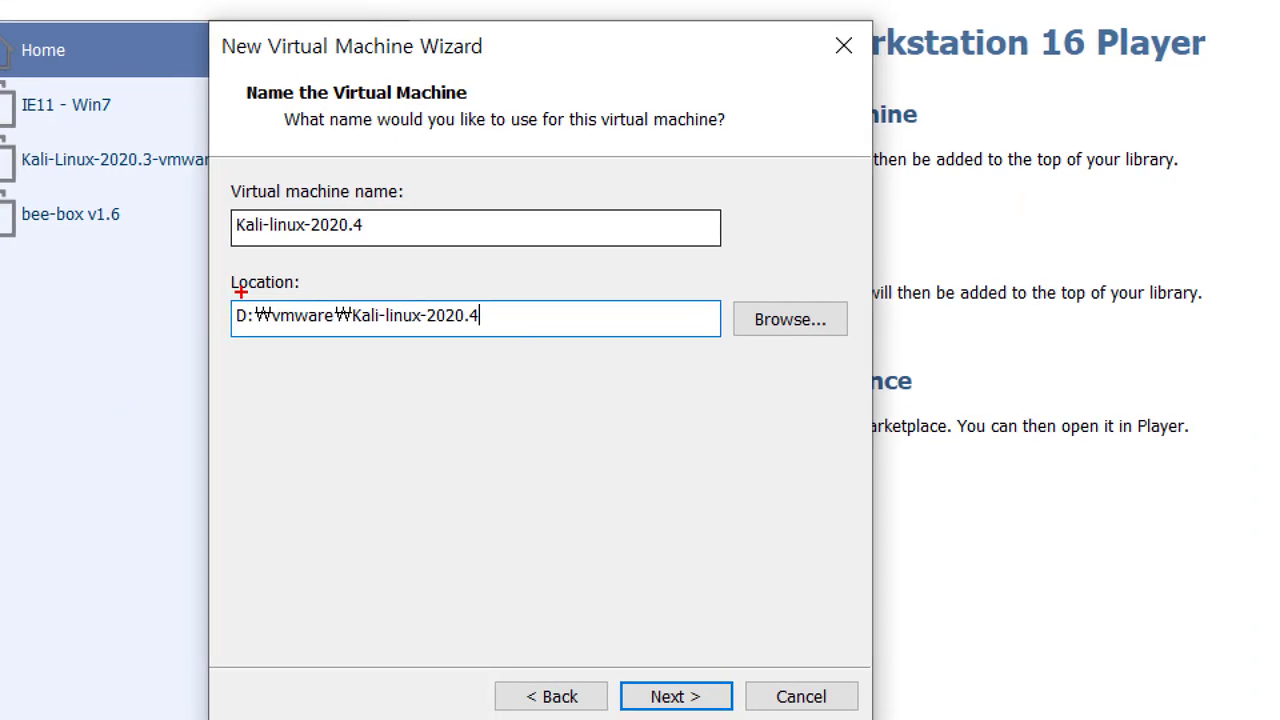
{"action": "left_click_drag", "start_coordinate": [213, 298], "coordinate": [541, 346]}
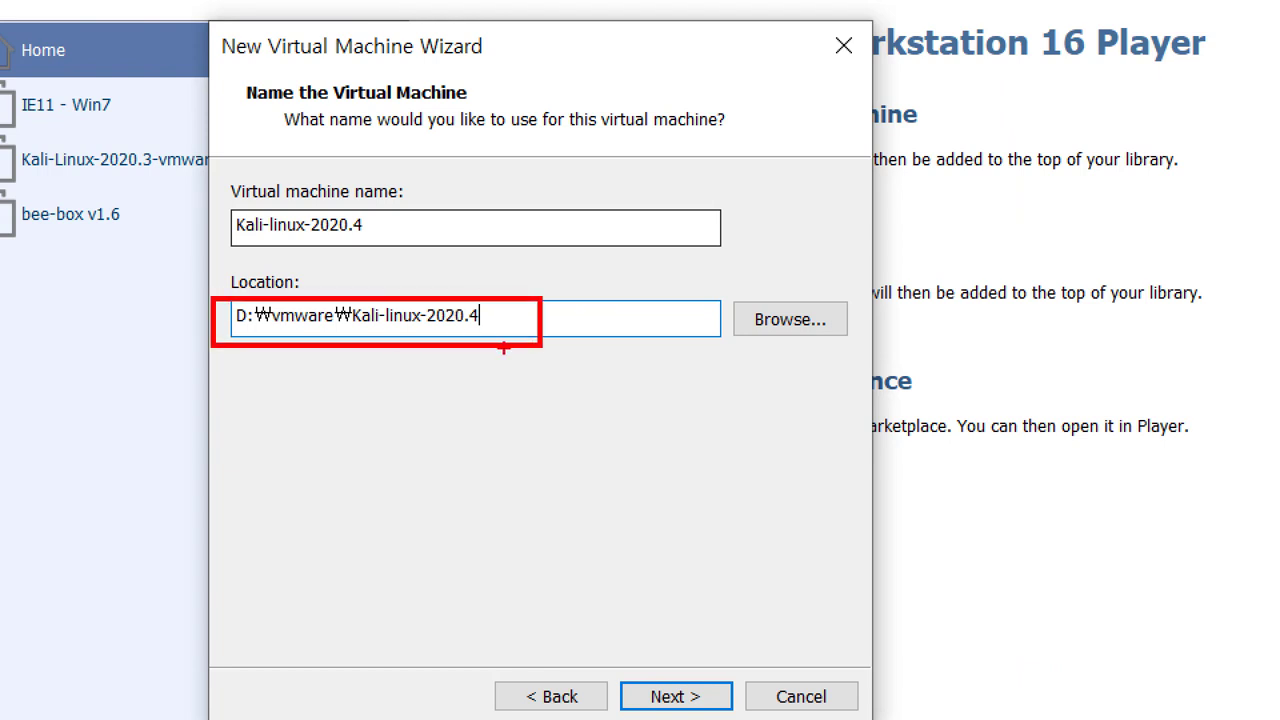
{"action": "left_click_drag", "start_coordinate": [540, 289], "coordinate": [548, 270]}
{"action": "mouse_move", "coordinate": [355, 241]}
{"action": "left_mouse_down"}
{"action": "mouse_move", "coordinate": [376, 243]}
{"action": "mouse_move", "coordinate": [246, 252]}
{"action": "left_mouse_up"}
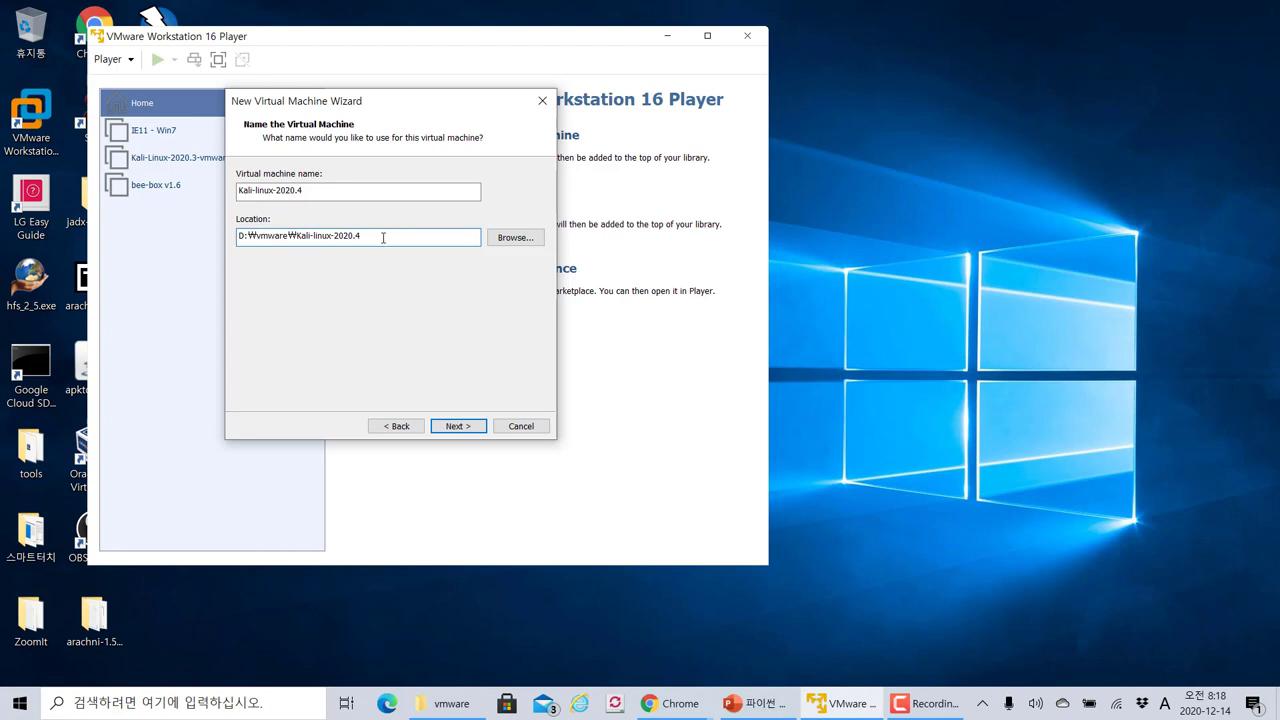
{"action": "left_click_drag", "start_coordinate": [527, 321], "coordinate": [219, 371]}
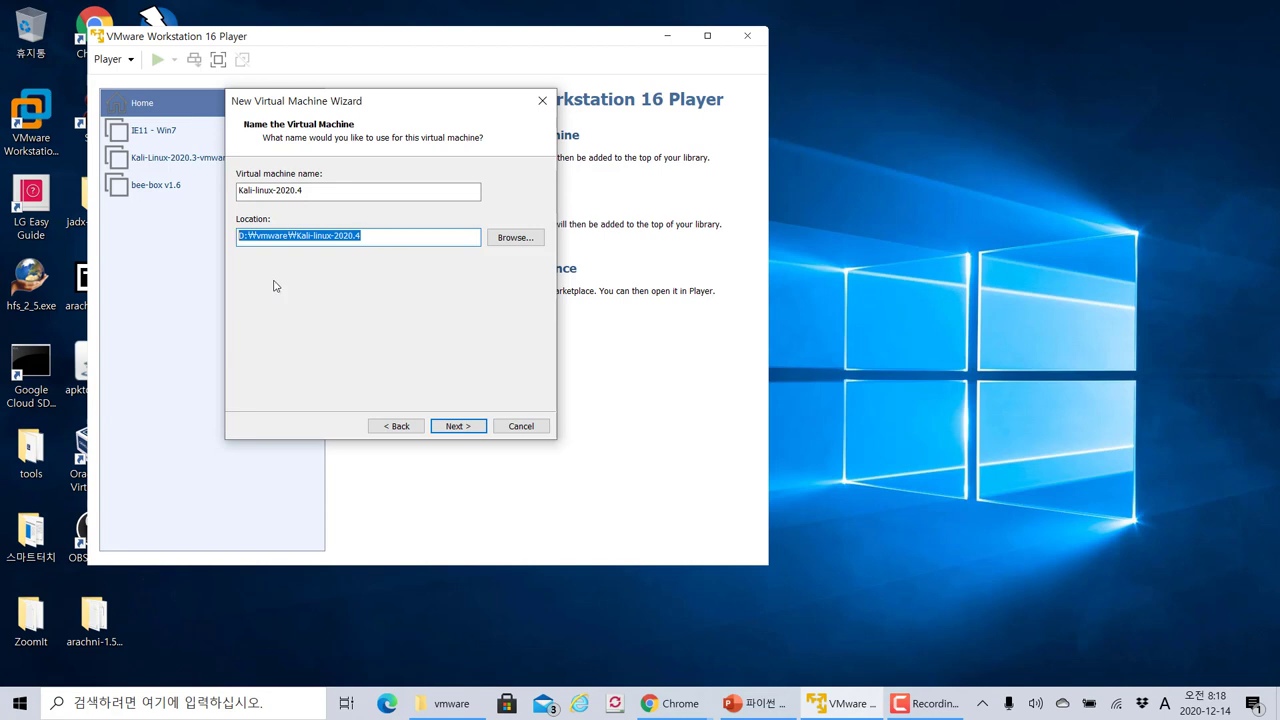
Step: Keep the 20 GB maximum disk size split into multiple files and finish creating the virtual machine
{"action": "left_click", "coordinate": [474, 429]}
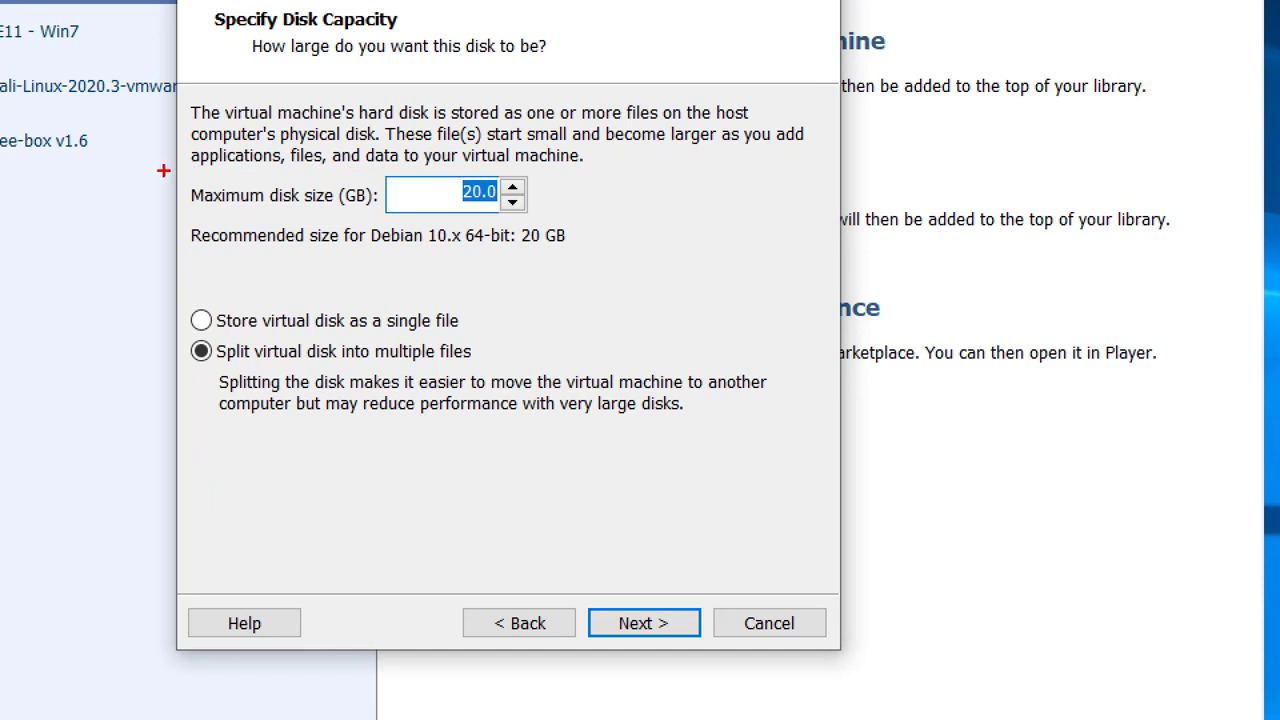
{"action": "left_click_drag", "start_coordinate": [215, 196], "coordinate": [381, 219]}
{"action": "left_click_drag", "start_coordinate": [490, 209], "coordinate": [603, 222]}
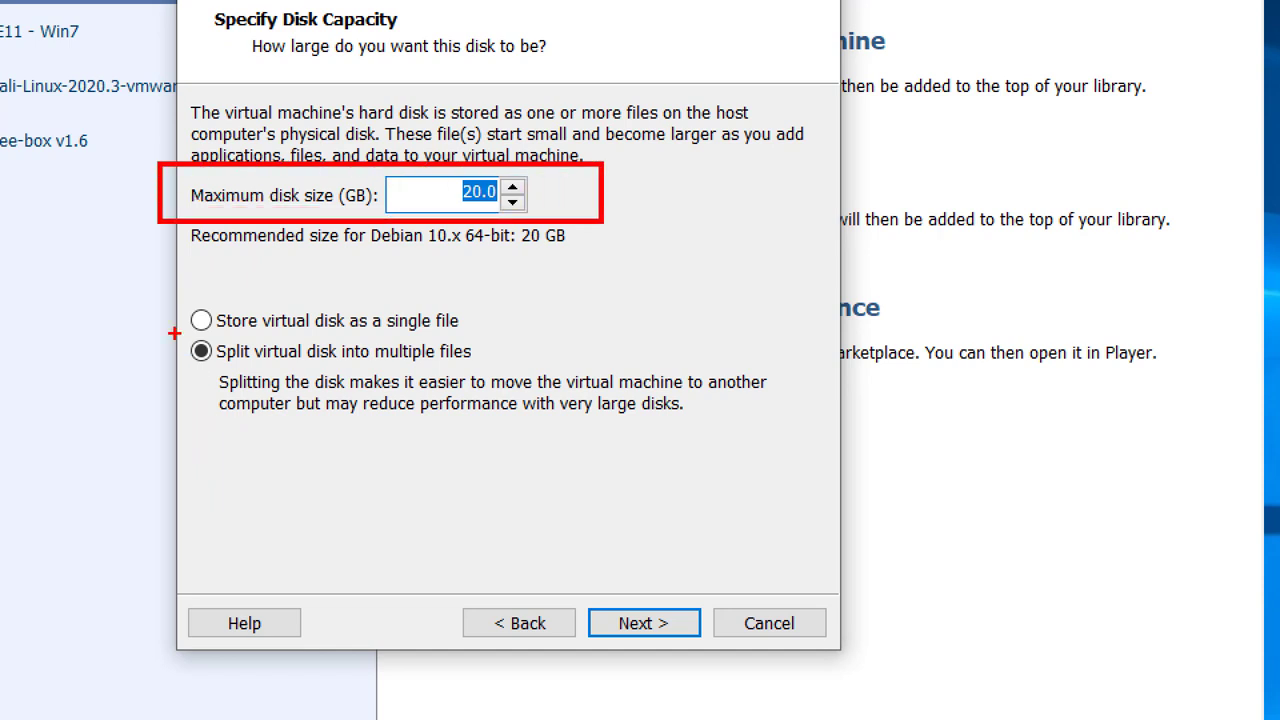
{"action": "left_click_drag", "start_coordinate": [147, 333], "coordinate": [508, 380]}
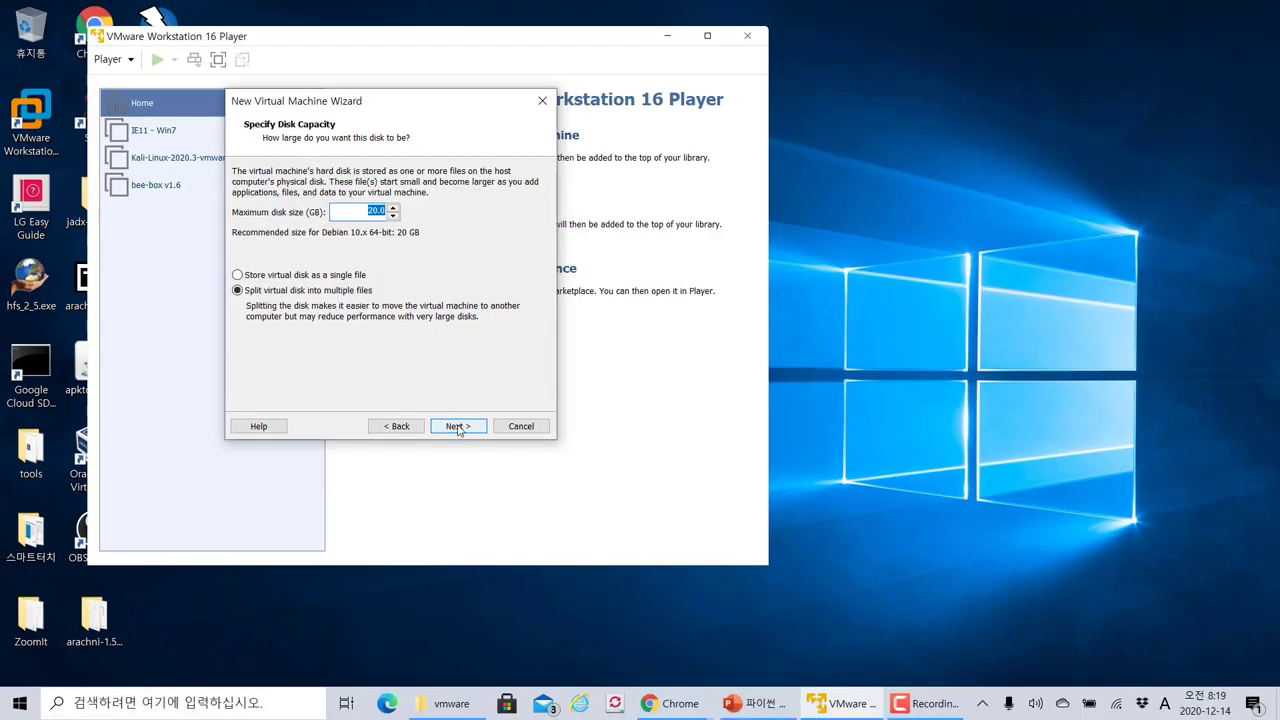
{"action": "left_click", "coordinate": [458, 426]}
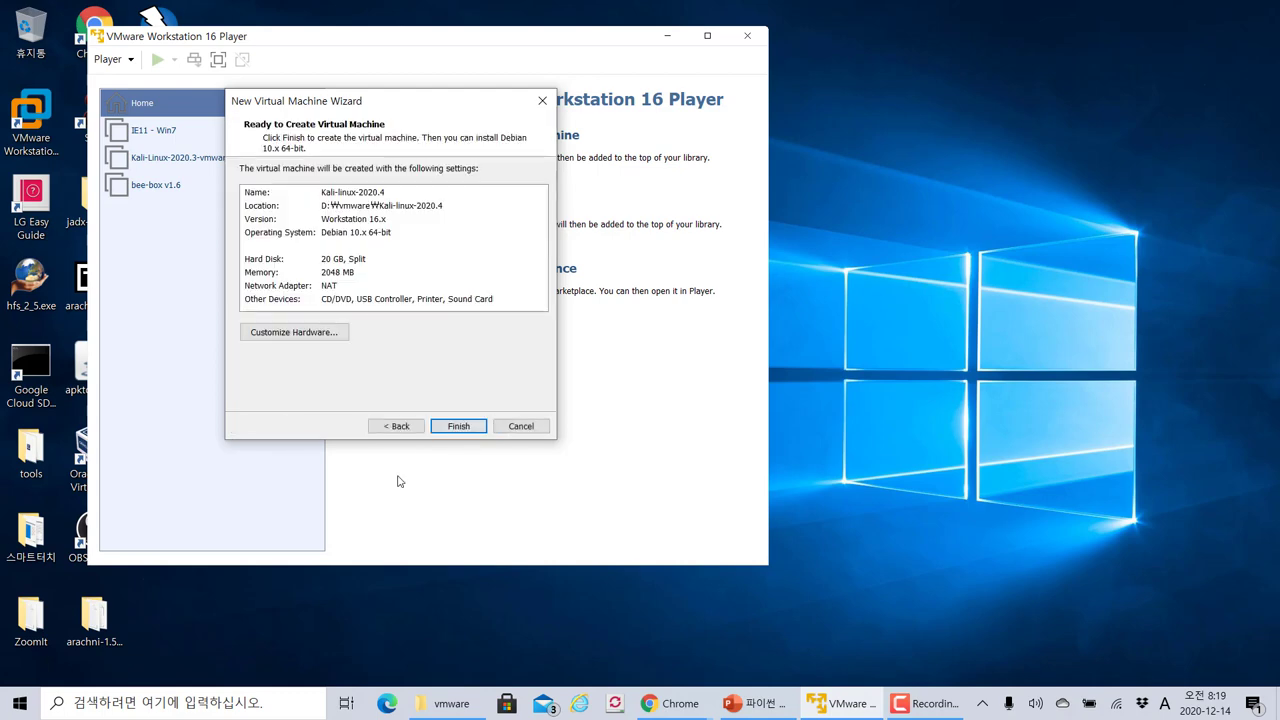
{"action": "left_click", "coordinate": [460, 427]}
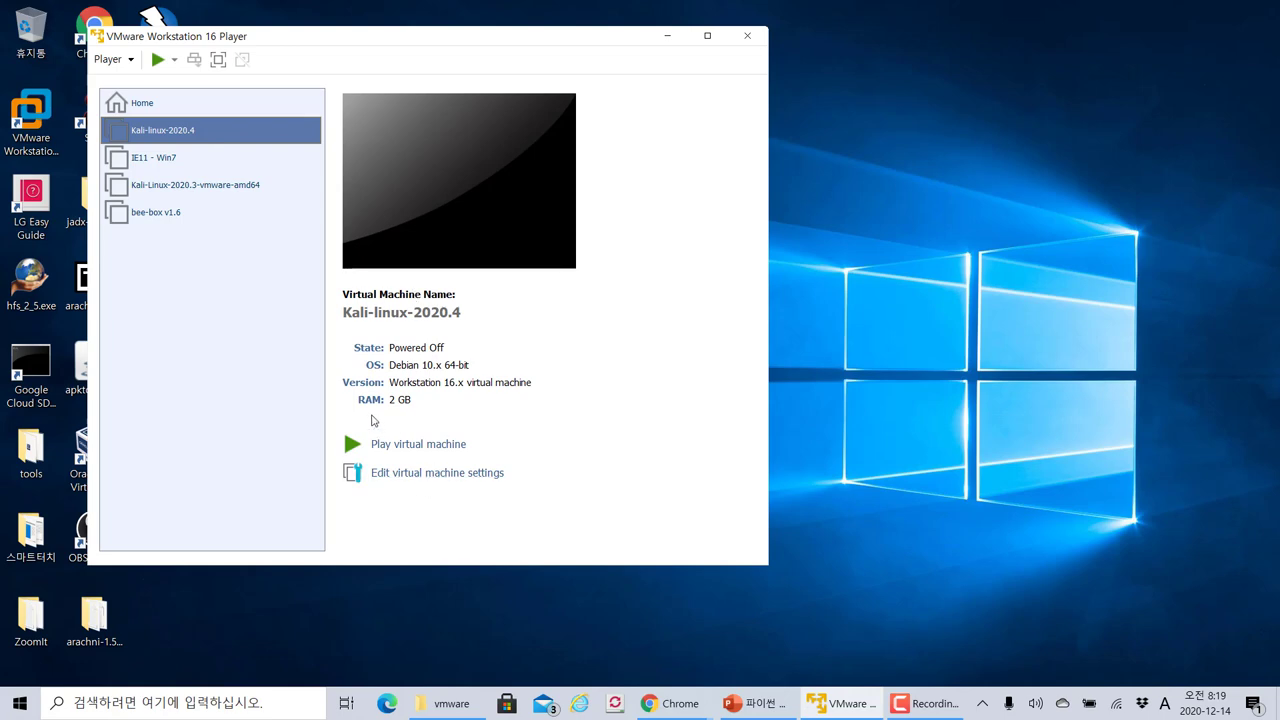
{"action": "key", "text": "ctrl+1"}
{"action": "left_click", "coordinate": [290, 392]}
{"action": "mouse_move", "coordinate": [349, 389]}
{"action": "left_mouse_down"}
{"action": "mouse_move", "coordinate": [434, 409]}
{"action": "mouse_move", "coordinate": [515, 406]}
{"action": "left_mouse_up"}
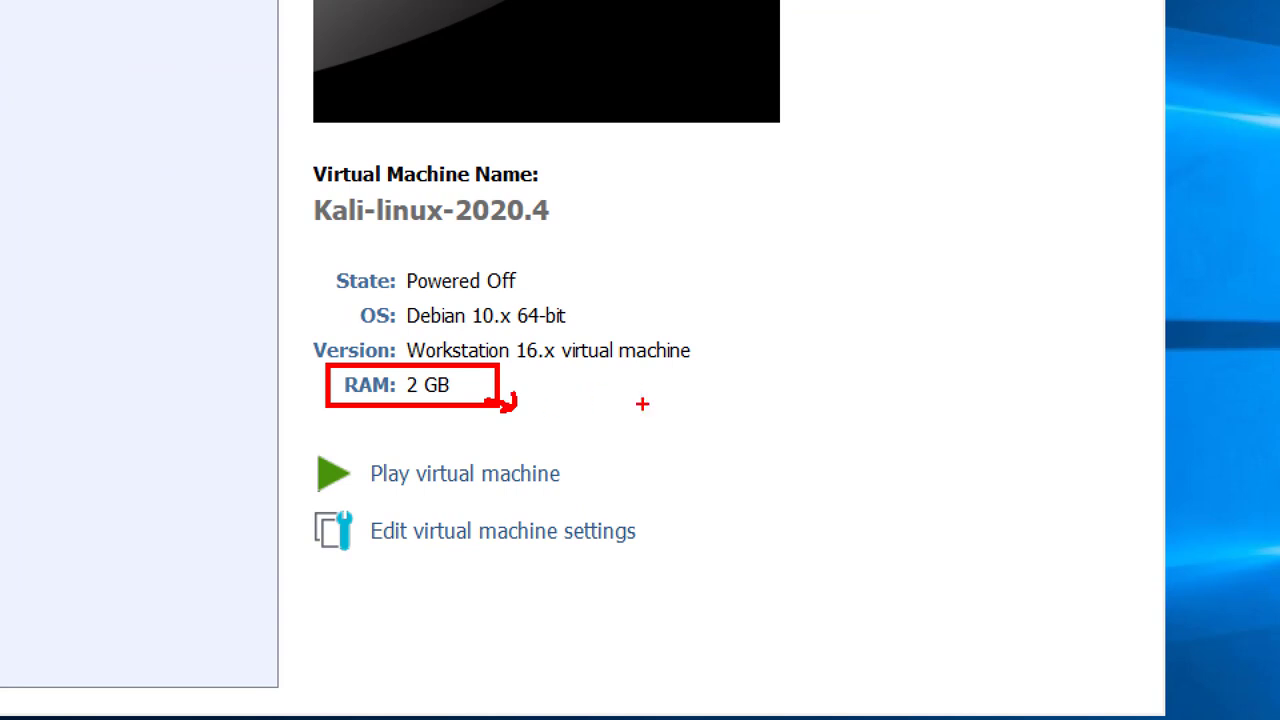
{"action": "left_click_drag", "start_coordinate": [700, 378], "coordinate": [698, 381]}
{"action": "left_click_drag", "start_coordinate": [660, 410], "coordinate": [730, 411]}
{"action": "left_click_drag", "start_coordinate": [700, 418], "coordinate": [697, 452]}
{"action": "left_click_drag", "start_coordinate": [749, 369], "coordinate": [750, 432]}
{"action": "left_click_drag", "start_coordinate": [733, 424], "coordinate": [780, 438]}
{"action": "mouse_move", "coordinate": [818, 386]}
{"action": "left_mouse_down"}
{"action": "mouse_move", "coordinate": [790, 418]}
{"action": "mouse_move", "coordinate": [835, 442]}
{"action": "left_mouse_up"}
{"action": "left_click_drag", "start_coordinate": [840, 394], "coordinate": [822, 418]}
{"action": "mouse_move", "coordinate": [818, 420]}
{"action": "left_mouse_down"}
{"action": "mouse_move", "coordinate": [880, 420]}
{"action": "mouse_move", "coordinate": [850, 456]}
{"action": "left_mouse_up"}
{"action": "left_click_drag", "start_coordinate": [1026, 357], "coordinate": [1020, 398]}
{"action": "left_click_drag", "start_coordinate": [1004, 384], "coordinate": [1004, 436]}
{"action": "mouse_move", "coordinate": [1058, 372]}
{"action": "left_mouse_down"}
{"action": "mouse_move", "coordinate": [1074, 414]}
{"action": "mouse_move", "coordinate": [1104, 400]}
{"action": "left_mouse_up"}
{"action": "left_click_drag", "start_coordinate": [1083, 404], "coordinate": [1084, 446]}
{"action": "mouse_move", "coordinate": [1113, 380]}
{"action": "left_mouse_down"}
{"action": "mouse_move", "coordinate": [1113, 438]}
{"action": "mouse_move", "coordinate": [1140, 433]}
{"action": "left_mouse_up"}
{"action": "mouse_move", "coordinate": [1221, 294]}
{"action": "left_mouse_down"}
{"action": "mouse_move", "coordinate": [1196, 348]}
{"action": "mouse_move", "coordinate": [1256, 335]}
{"action": "mouse_move", "coordinate": [1176, 380]}
{"action": "left_mouse_up"}
{"action": "key", "text": "Escape"}
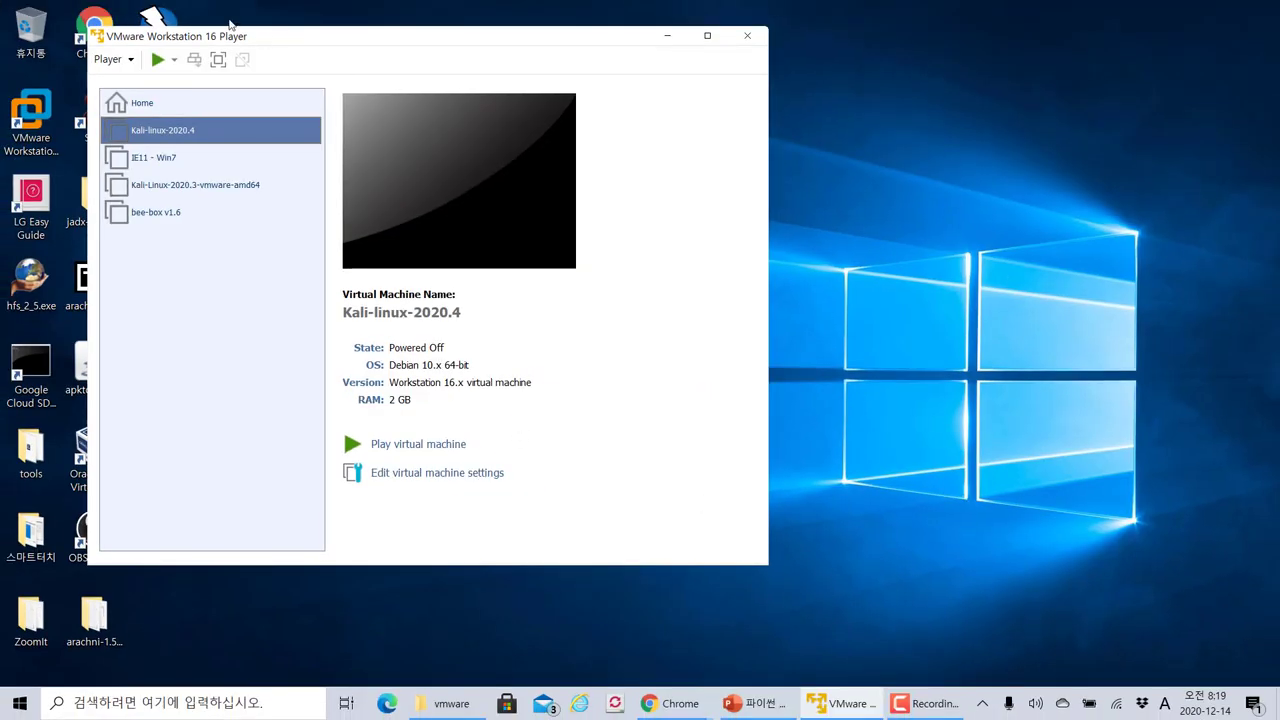
{"action": "key", "text": "ctrl+2"}
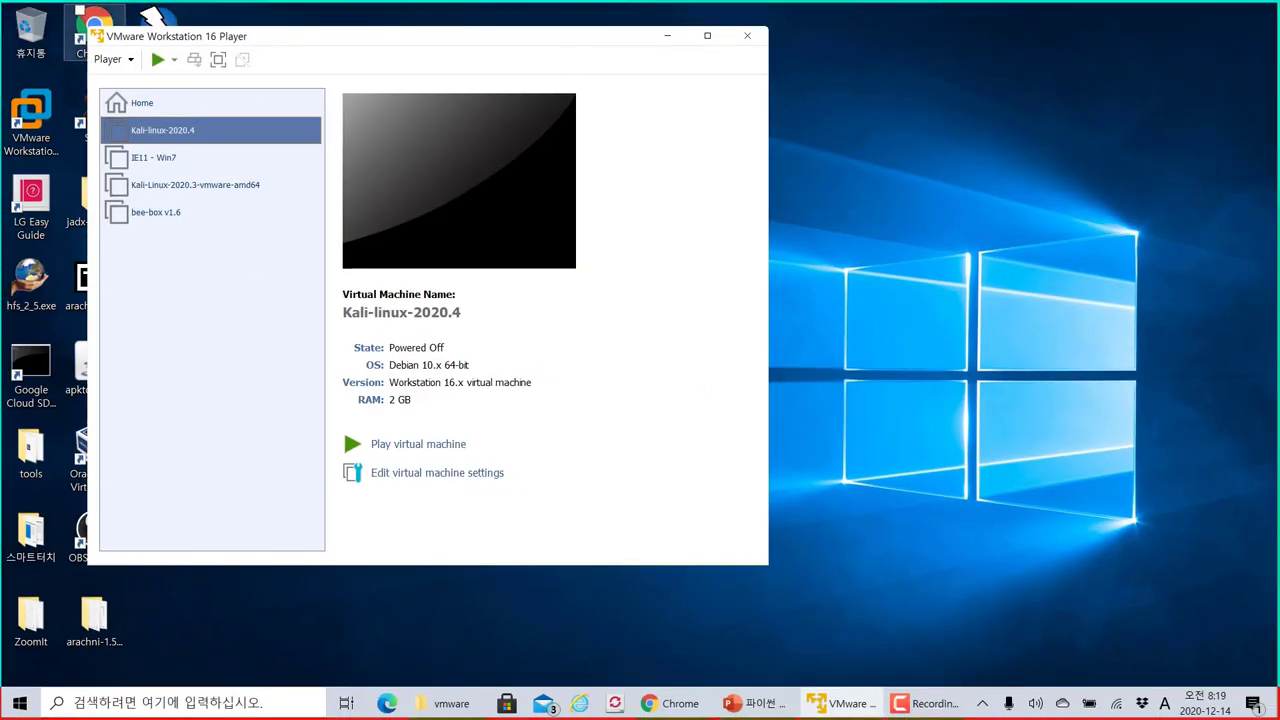
{"action": "key", "text": "Escape"}
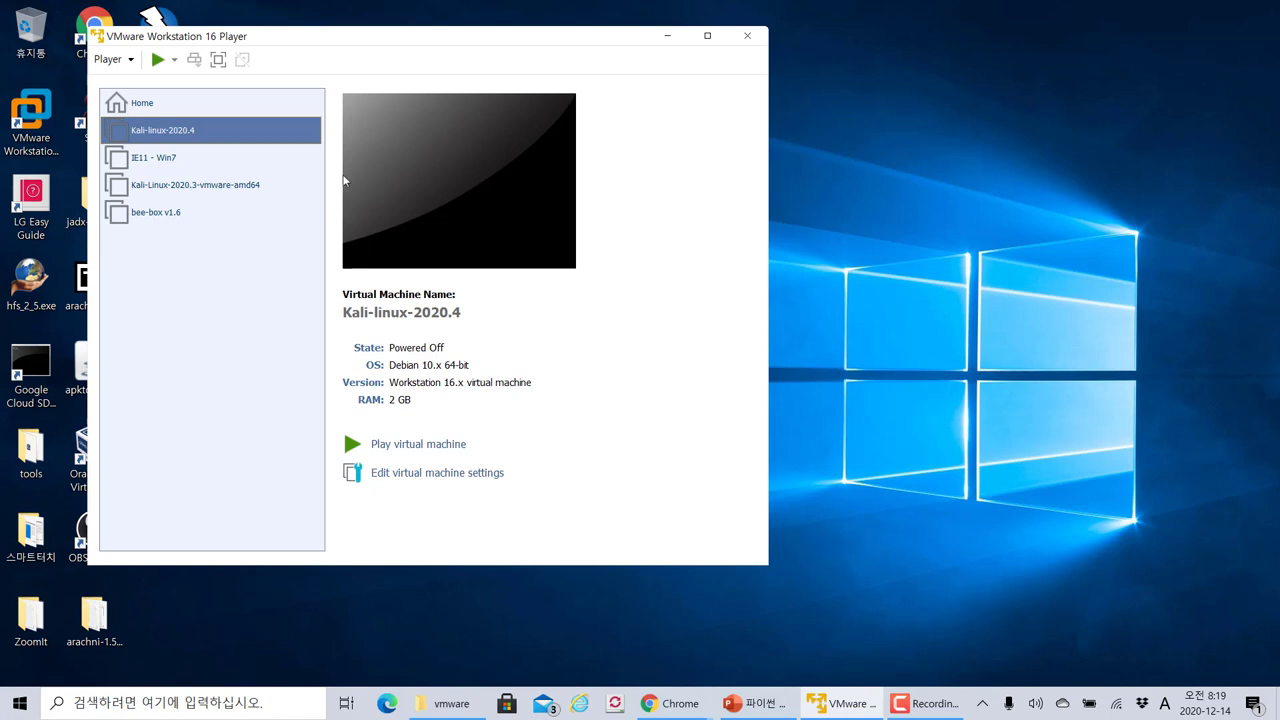
Step: Set the number of processor cores to 2 in the Kali-linux-2020.4 virtual machine settings and save them
{"action": "left_click", "coordinate": [445, 481]}
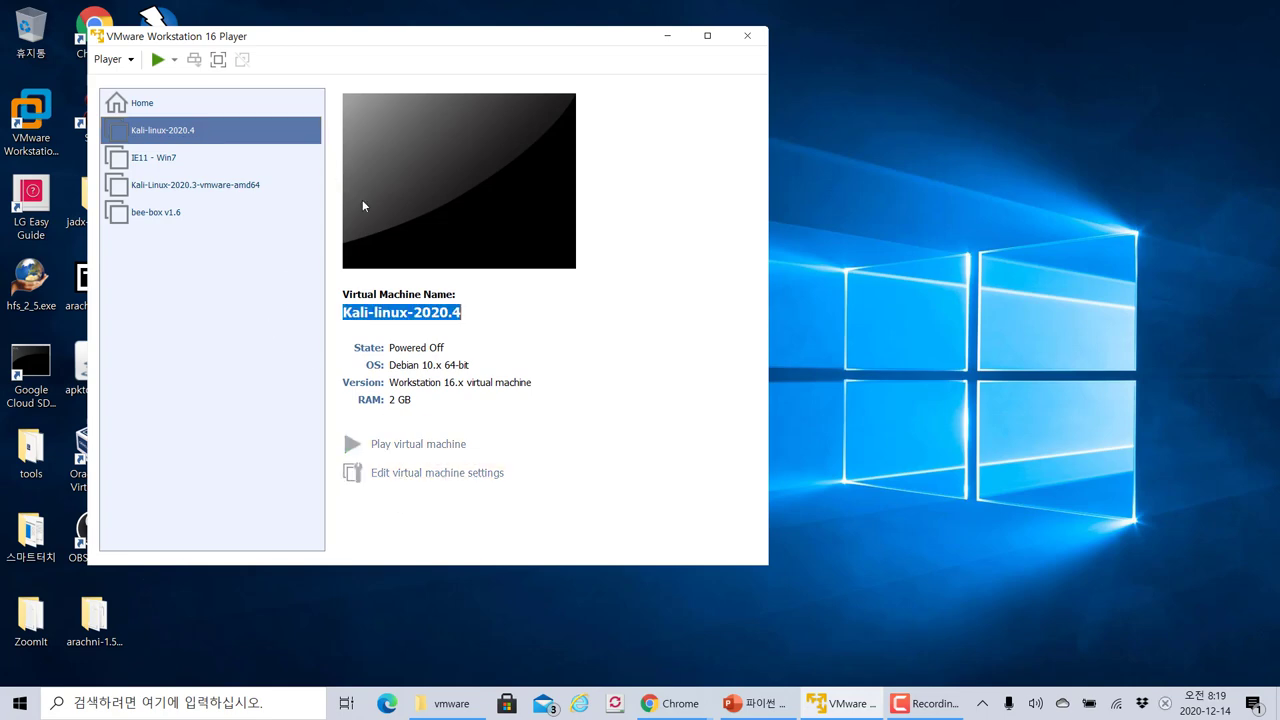
{"action": "left_click_drag", "start_coordinate": [378, 33], "coordinate": [590, 60]}
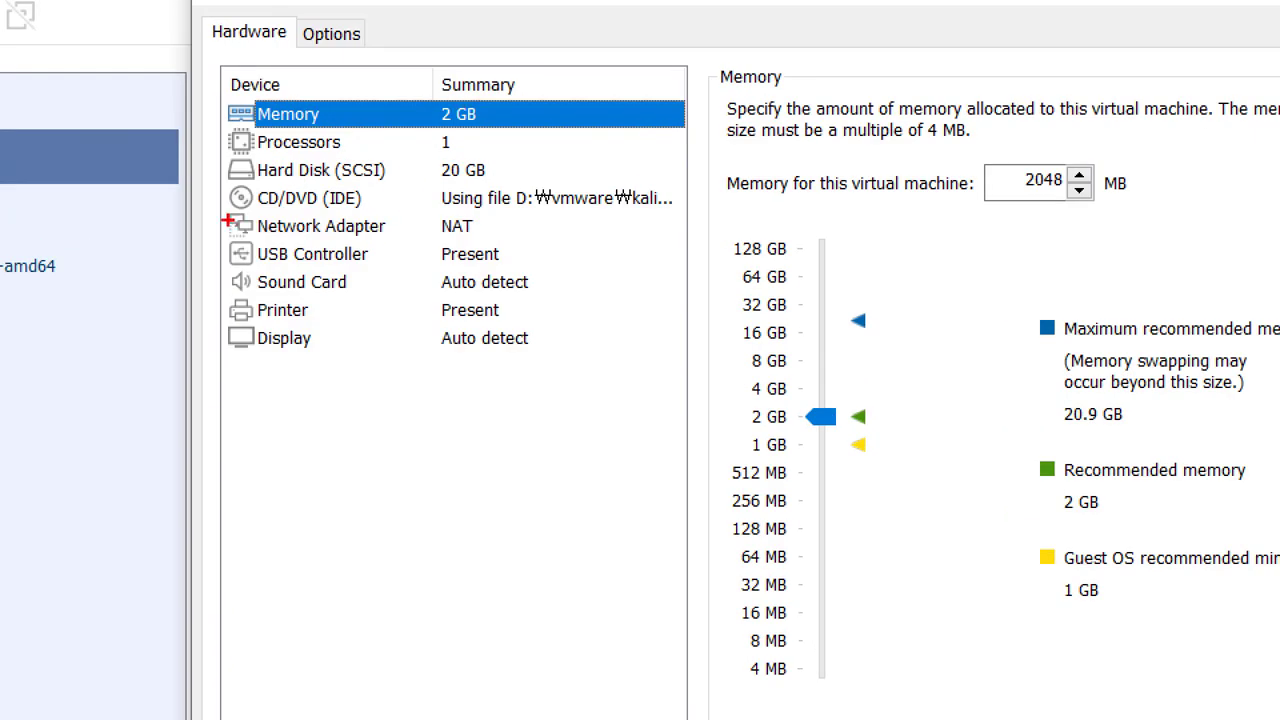
{"action": "mouse_move", "coordinate": [203, 206]}
{"action": "left_mouse_down"}
{"action": "mouse_move", "coordinate": [620, 272]}
{"action": "mouse_move", "coordinate": [692, 242]}
{"action": "left_mouse_up"}
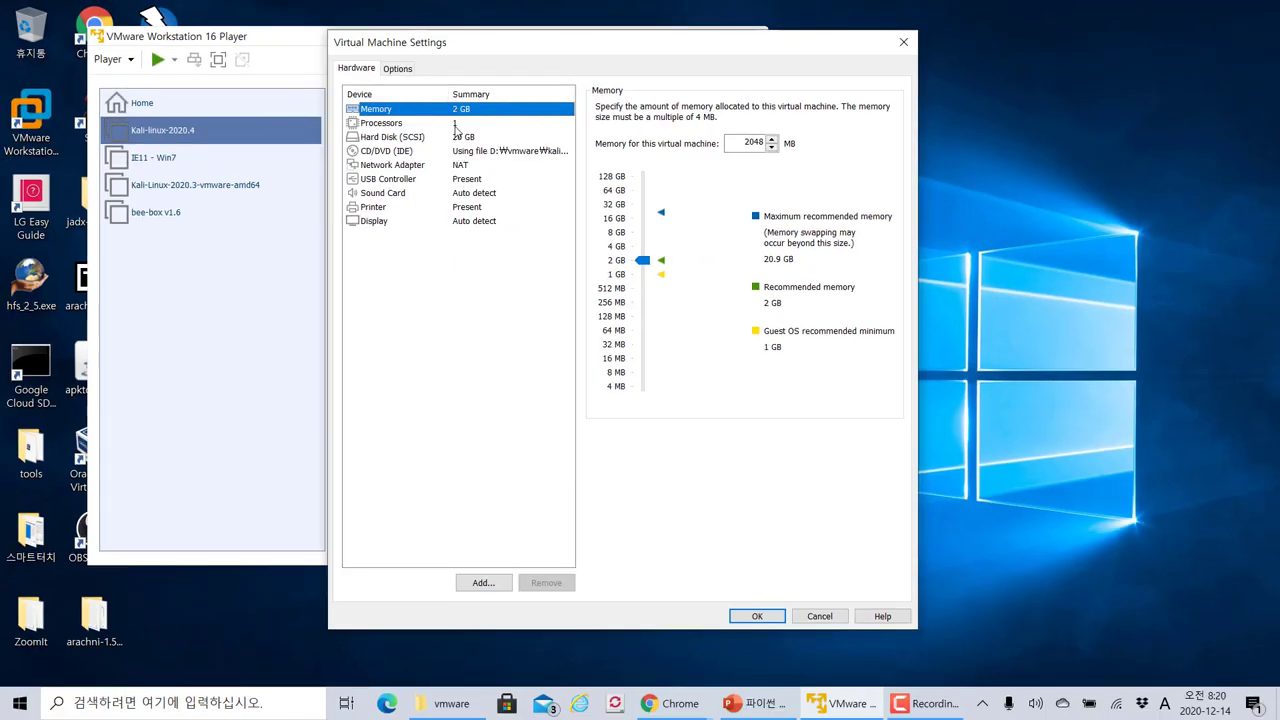
{"action": "left_click", "coordinate": [449, 150]}
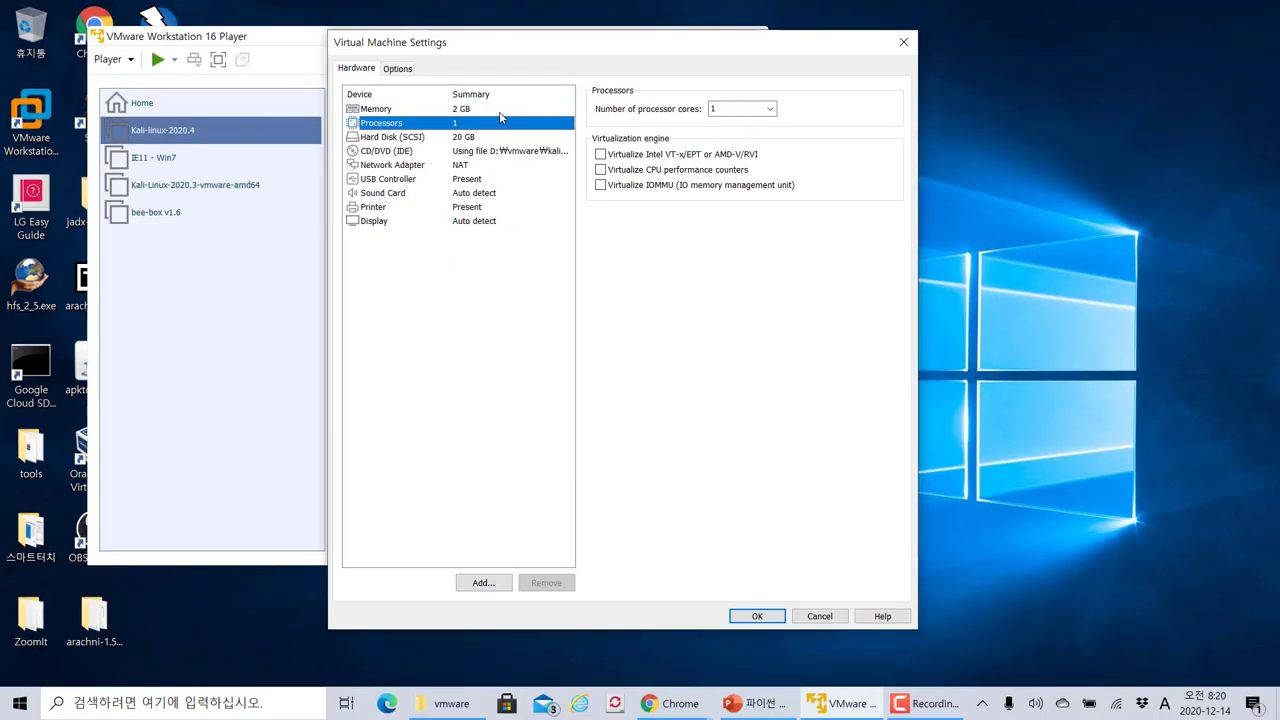
{"action": "left_click", "coordinate": [769, 110]}
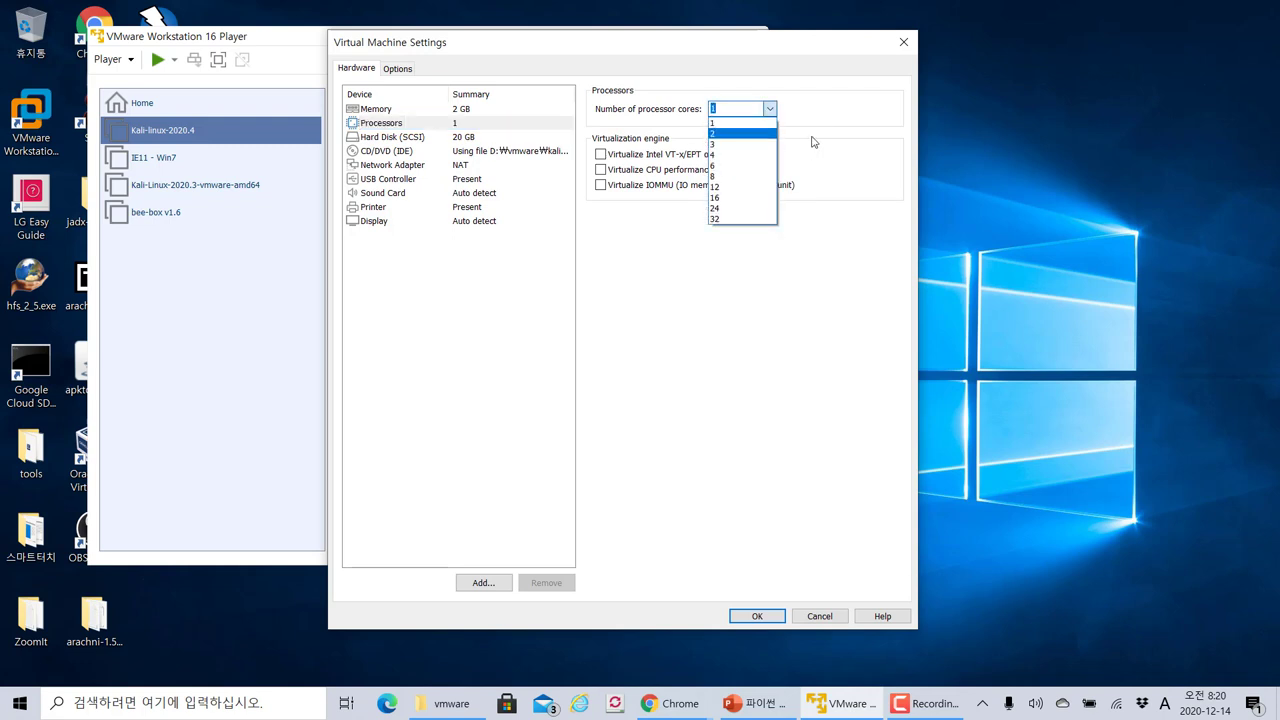
{"action": "left_click", "coordinate": [742, 133]}
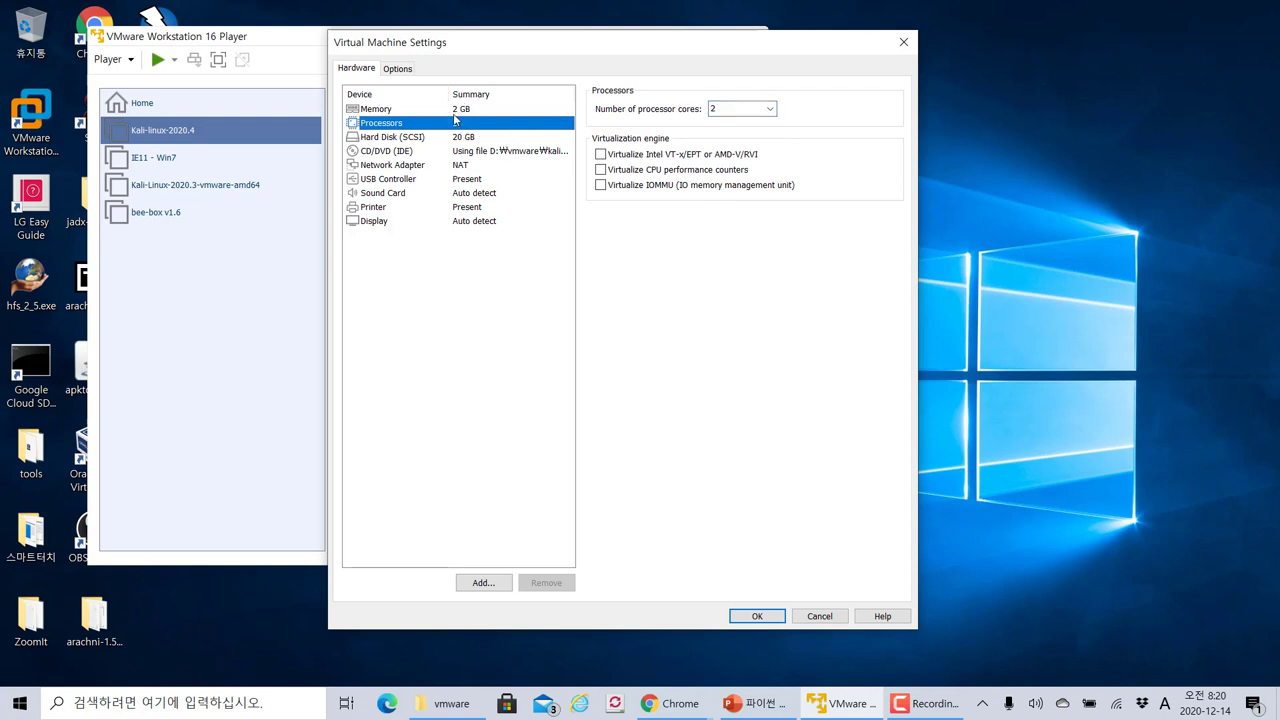
{"action": "left_click", "coordinate": [451, 109]}
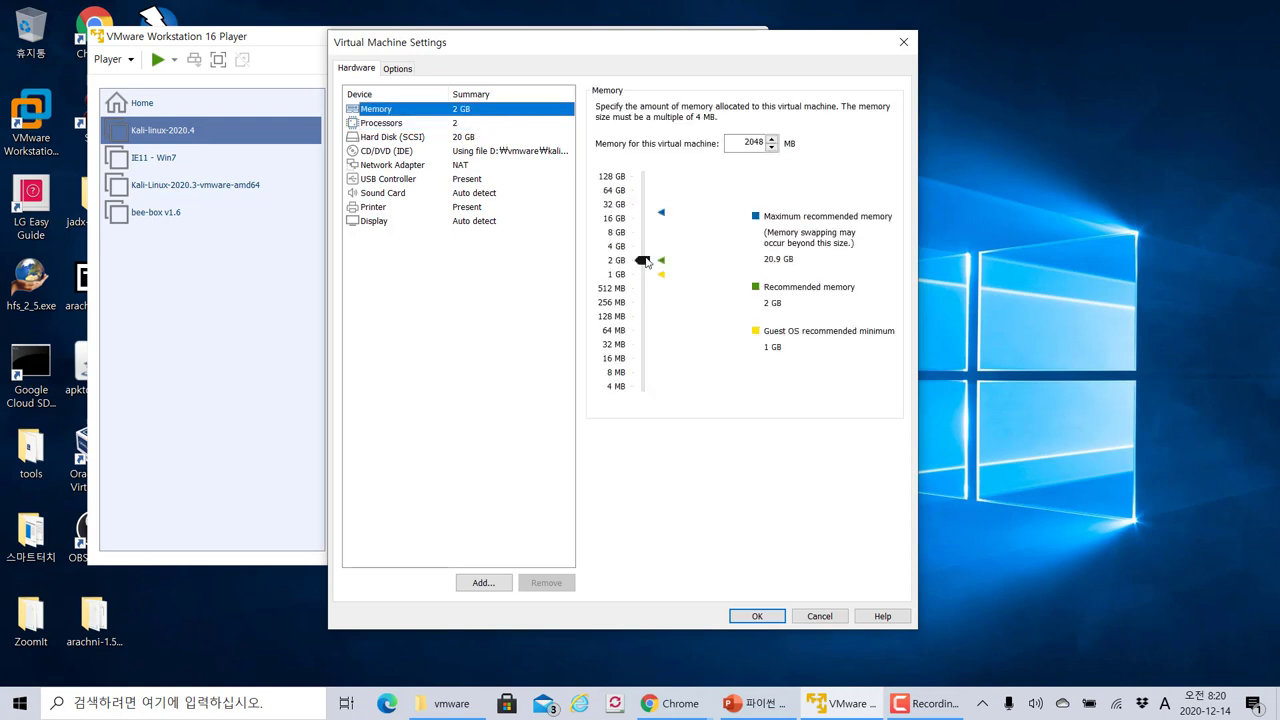
{"action": "left_click", "coordinate": [492, 124]}
{"action": "left_click", "coordinate": [757, 616]}
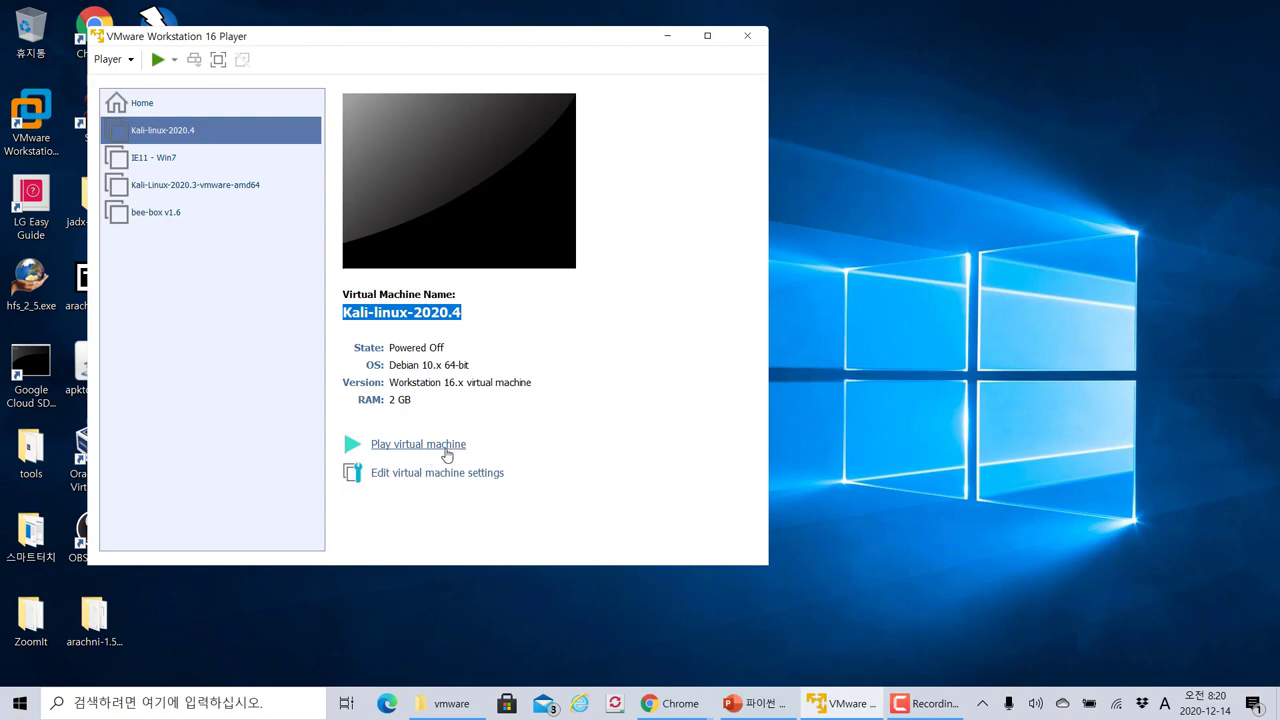
Step: Check in the Kali-linux-2020.4 virtual machine settings that the CD/DVD drive uses the installer ISO and connects at power on
{"action": "left_click", "coordinate": [391, 474]}
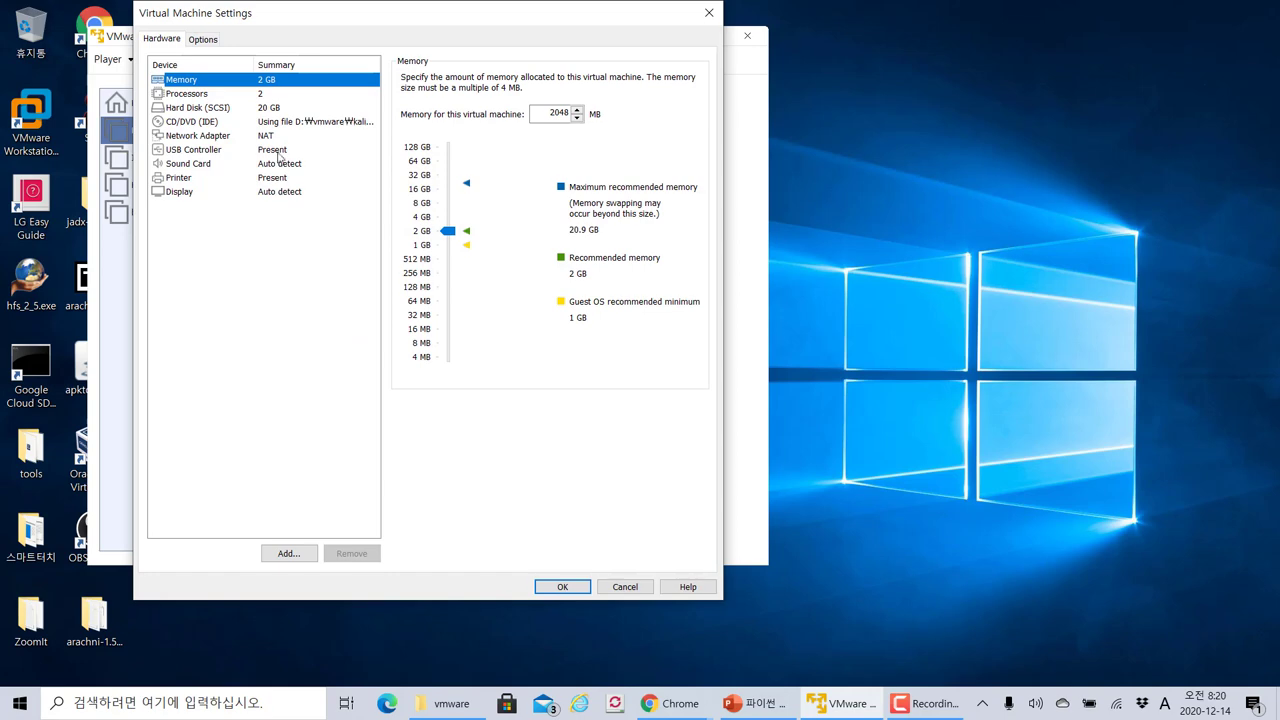
{"action": "left_click", "coordinate": [246, 122]}
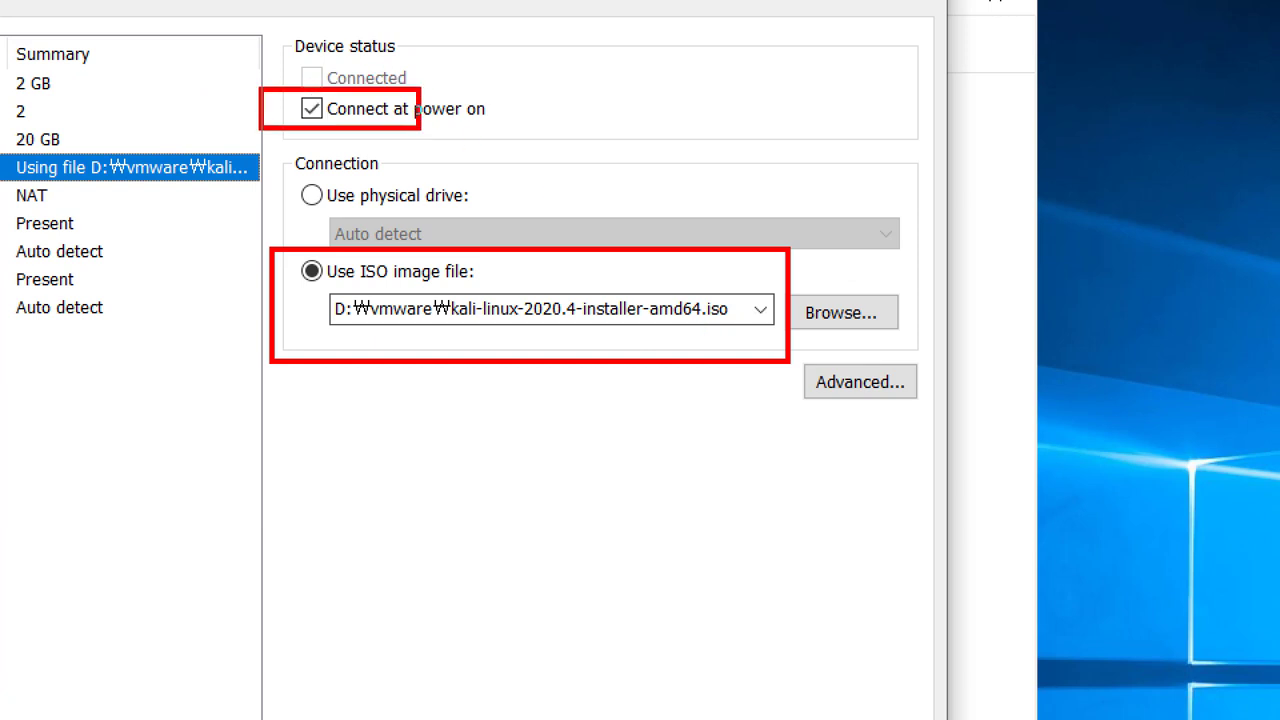
{"action": "left_click_drag", "start_coordinate": [552, 88], "coordinate": [608, 74]}
{"action": "key", "text": "Escape"}
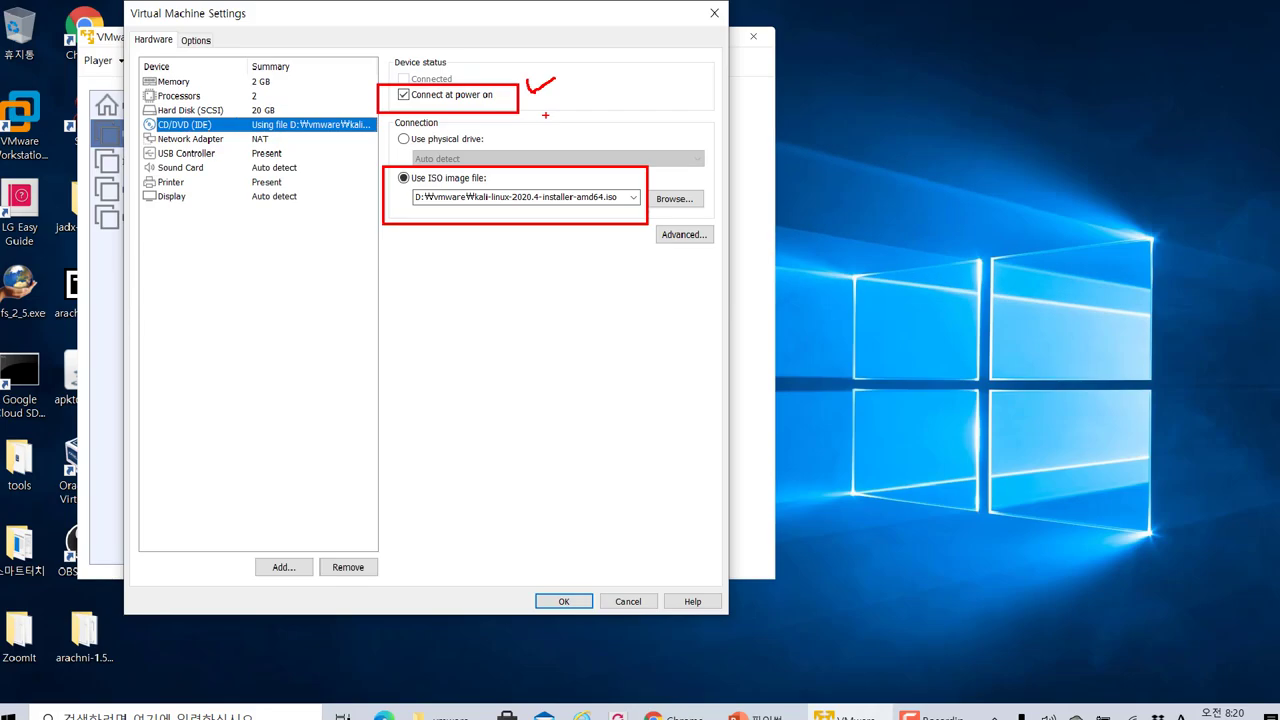
{"action": "left_click", "coordinate": [566, 583]}
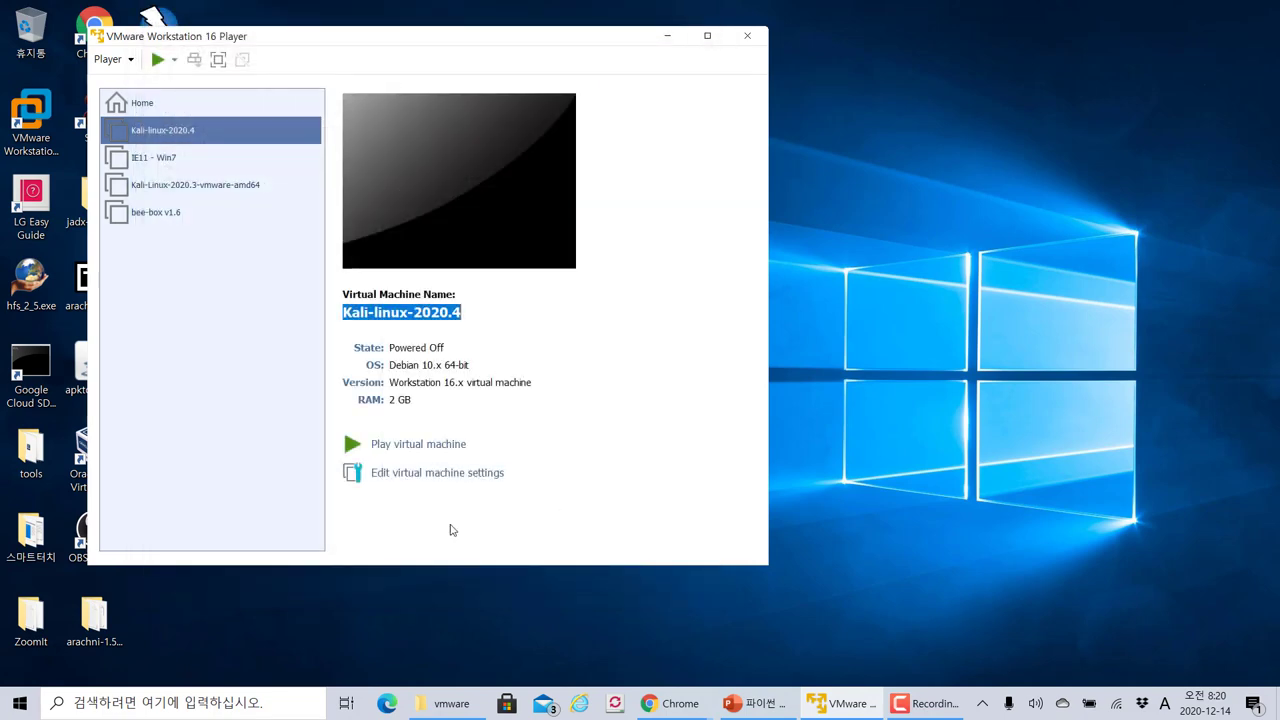
Step: Power on the Kali-linux-2020.4 virtual machine, maximize its window and dismiss the virtual printing notification
{"action": "left_click", "coordinate": [395, 446]}
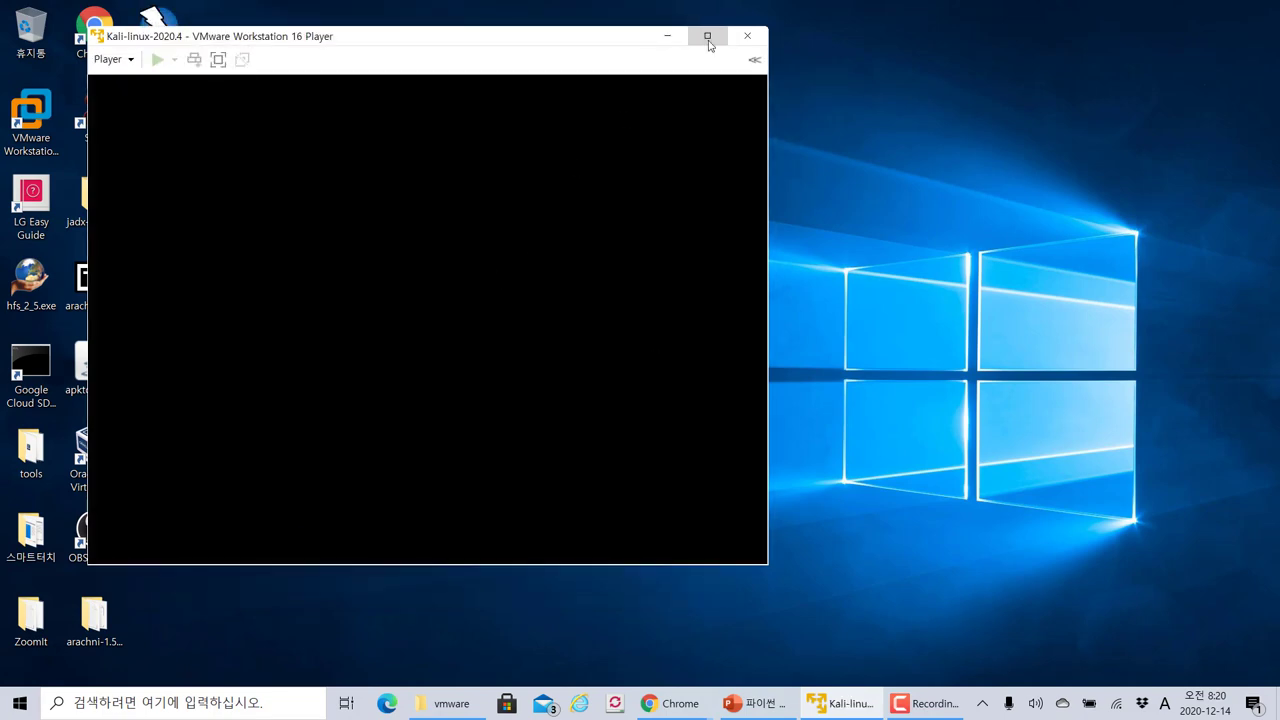
{"action": "left_click", "coordinate": [466, 37]}
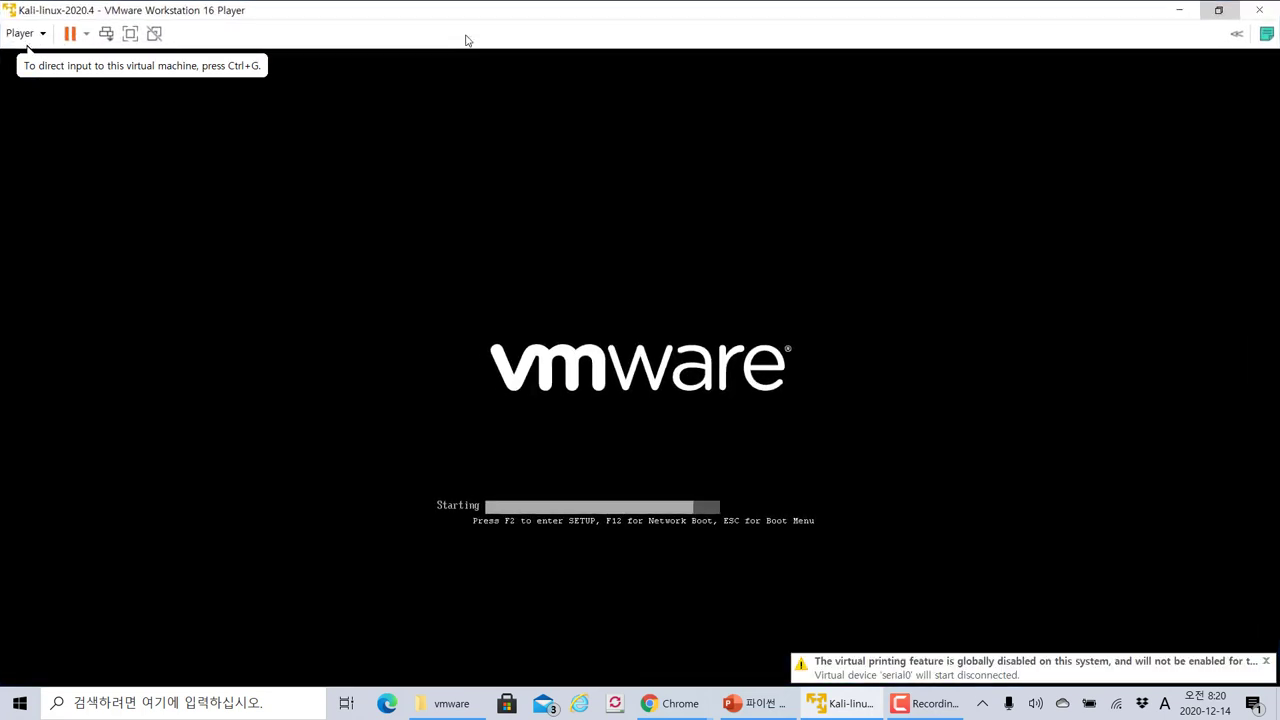
{"action": "left_click", "coordinate": [1267, 661]}
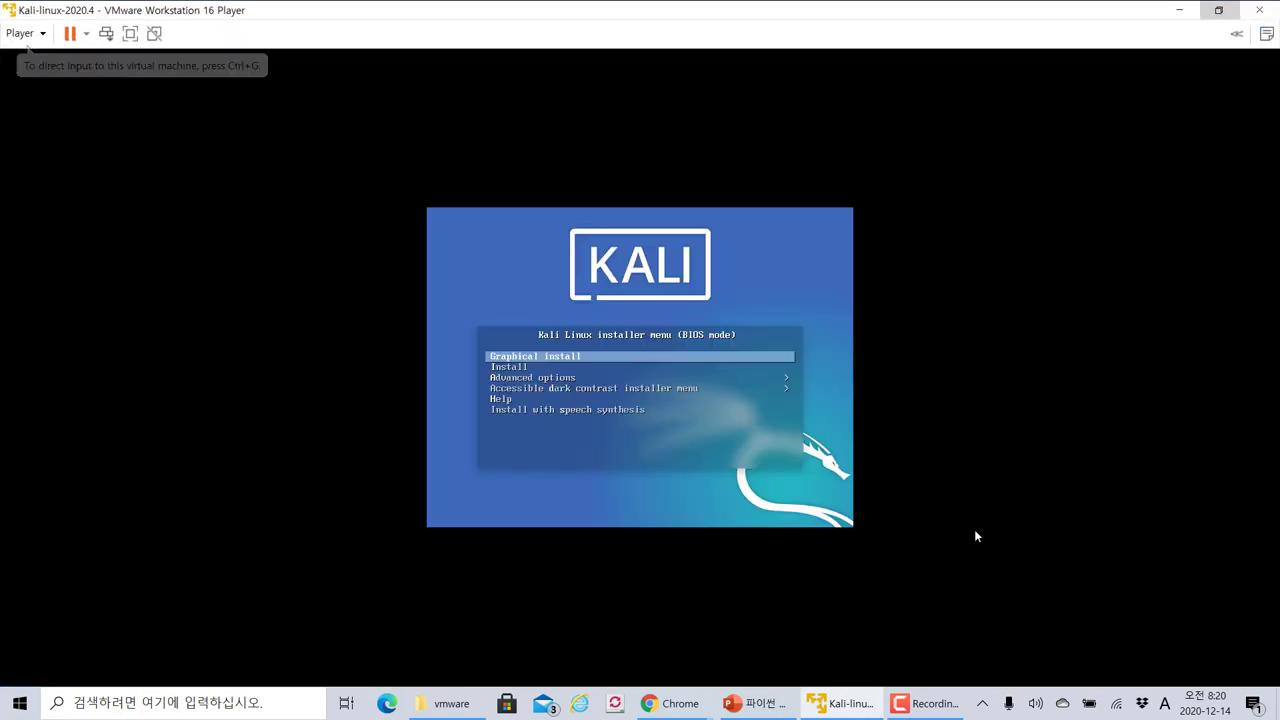
Step: Start the Graphical install from the Kali Linux installer menu inside the virtual machine
{"action": "left_click", "coordinate": [664, 310]}
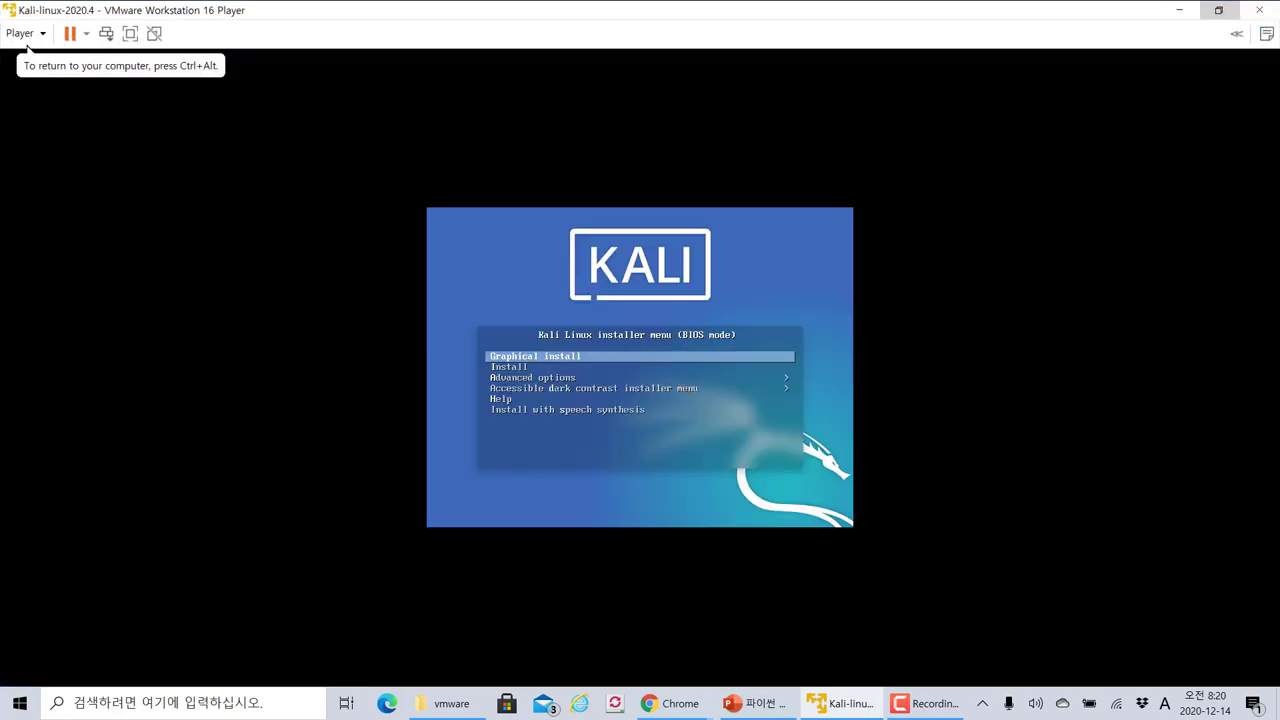
{"action": "key", "text": "ctrl+alt"}
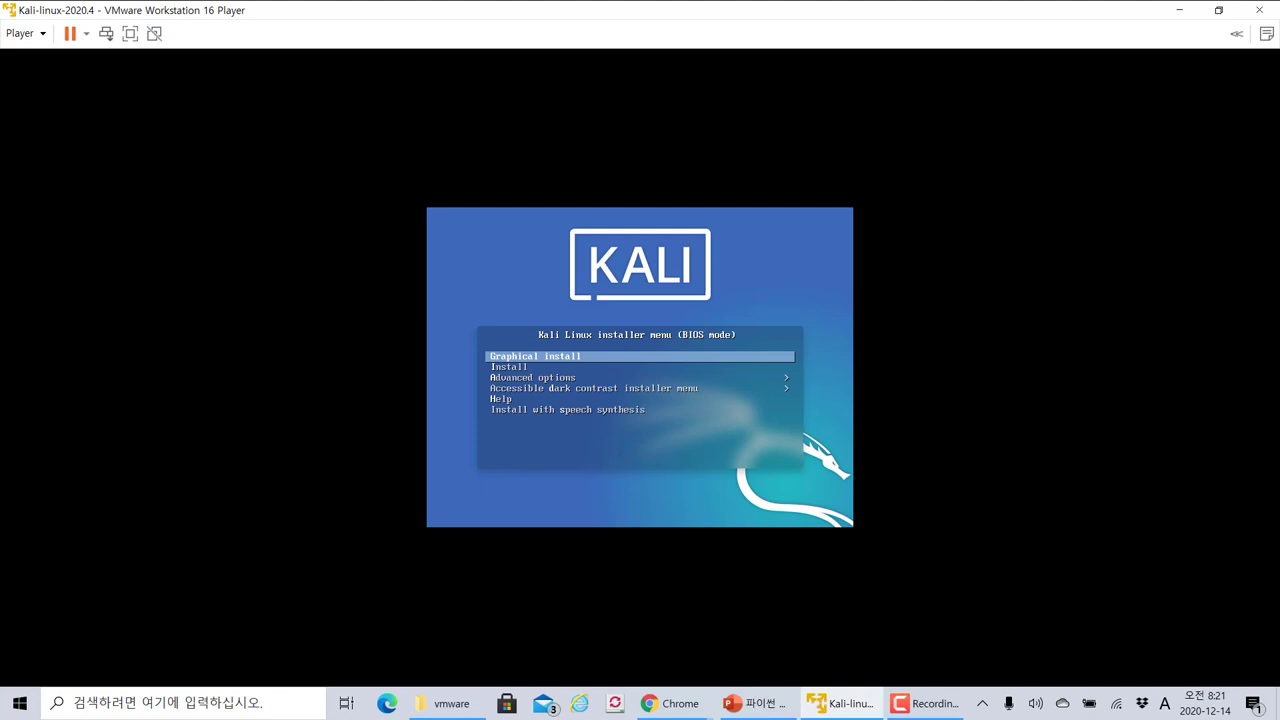
{"action": "key", "text": "Return"}
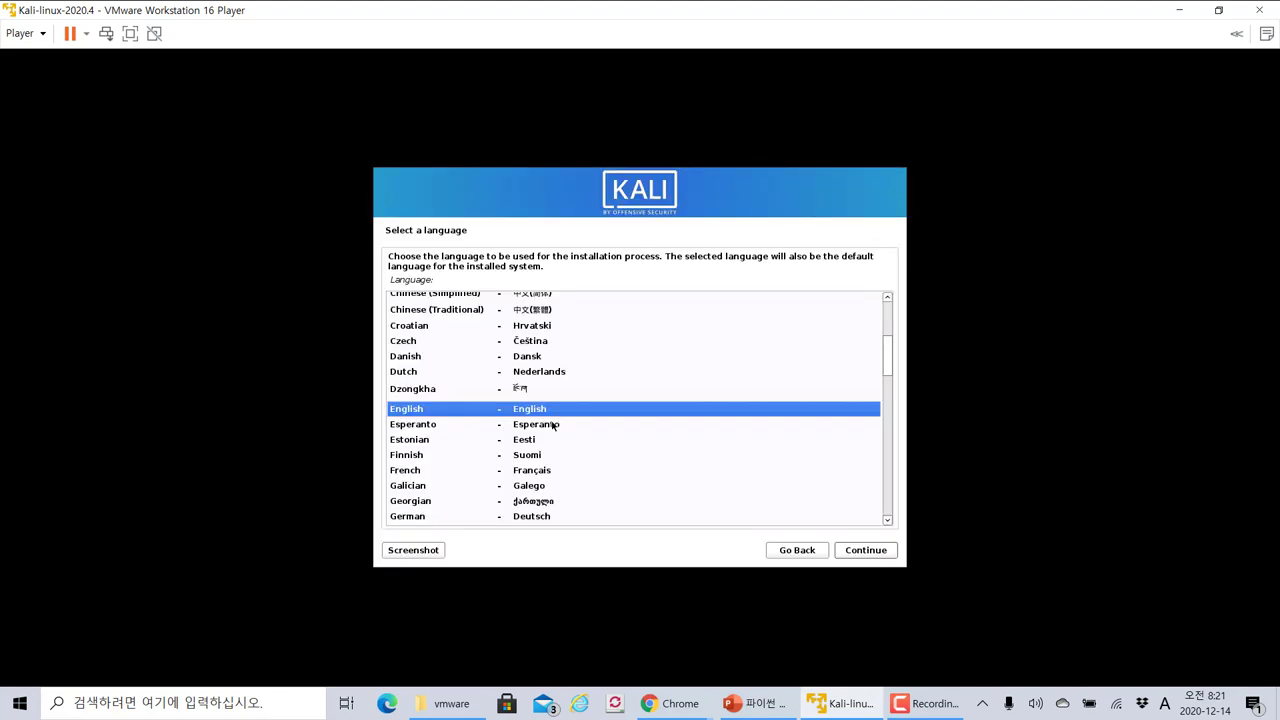
Step: Select Korean as the language for the installation process and the installed system
{"action": "scroll", "coordinate": [571, 409], "scroll_direction": "down", "scroll_amount": 2}
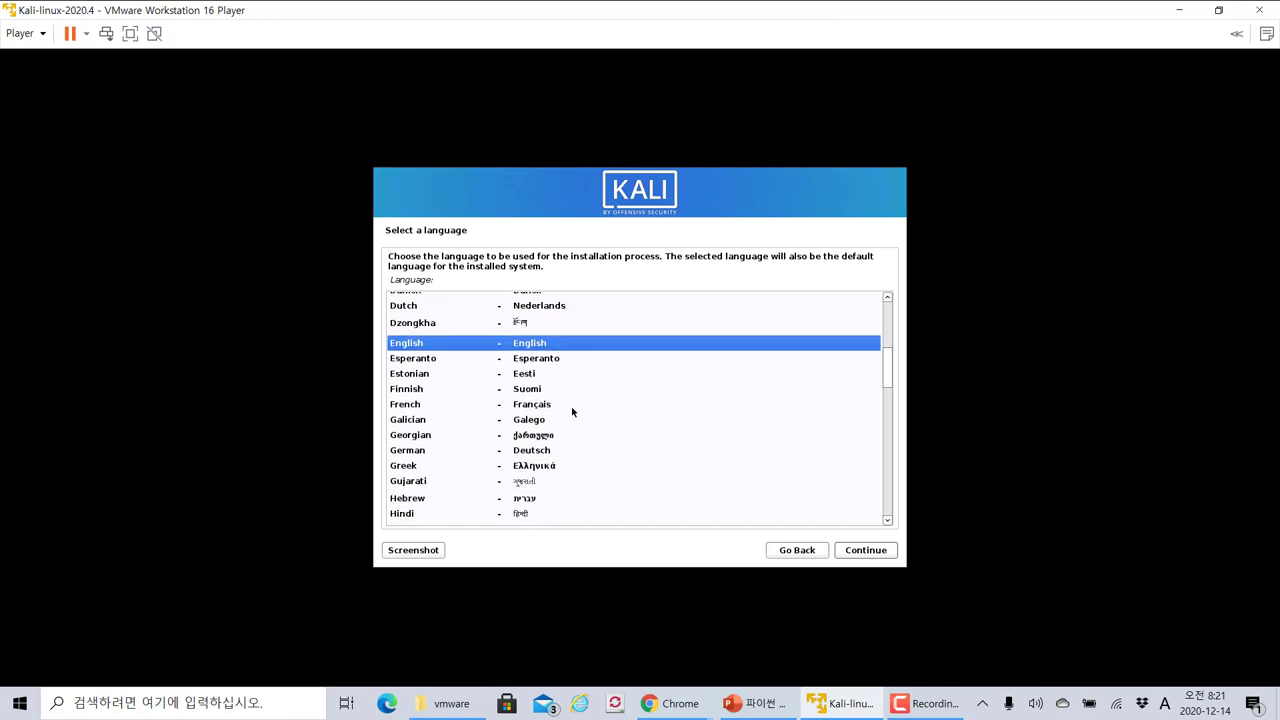
{"action": "scroll", "coordinate": [572, 411], "scroll_direction": "down", "scroll_amount": 6}
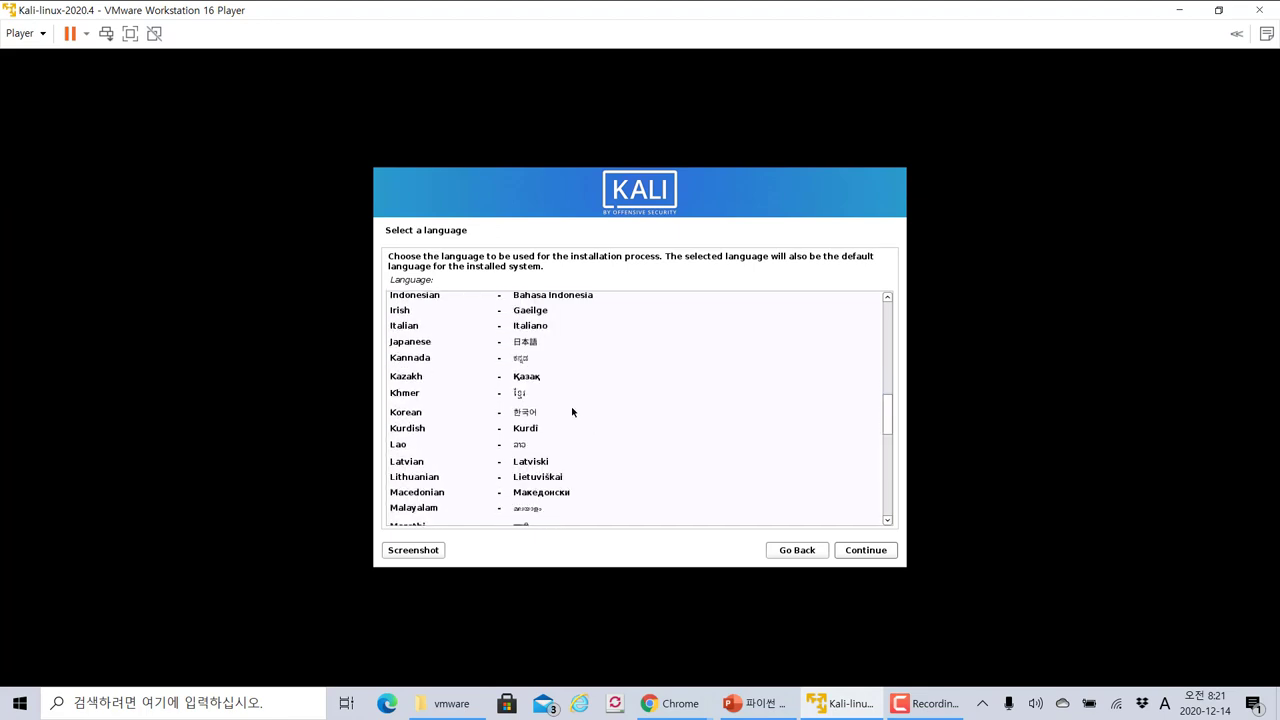
{"action": "scroll", "coordinate": [550, 390], "scroll_direction": "up", "scroll_amount": 6}
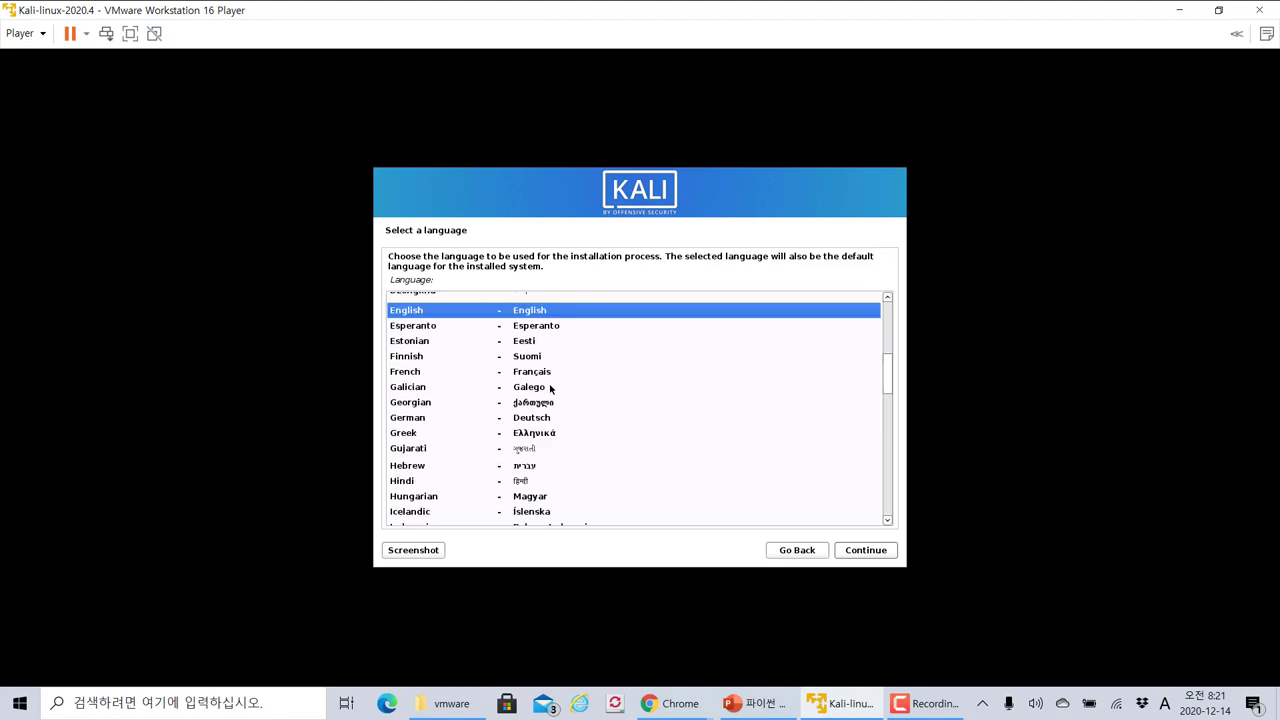
{"action": "scroll", "coordinate": [550, 389], "scroll_direction": "down", "scroll_amount": 3}
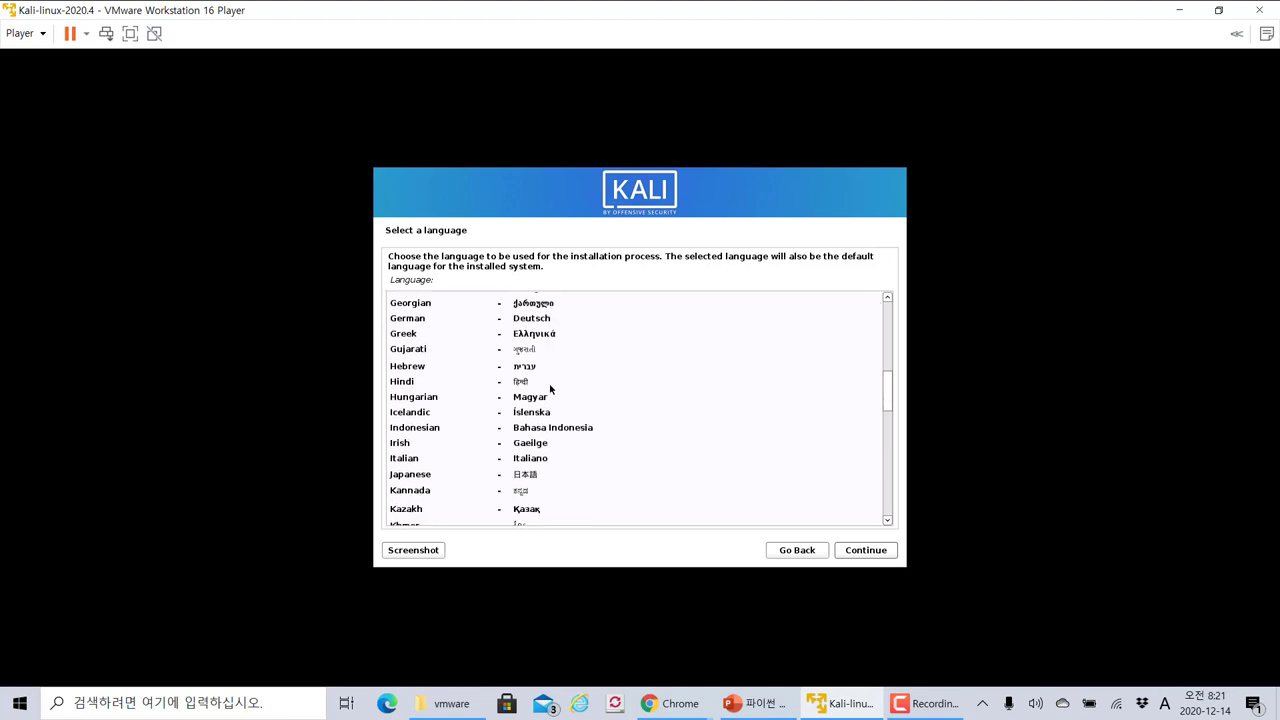
{"action": "scroll", "coordinate": [530, 428], "scroll_direction": "down", "scroll_amount": 3}
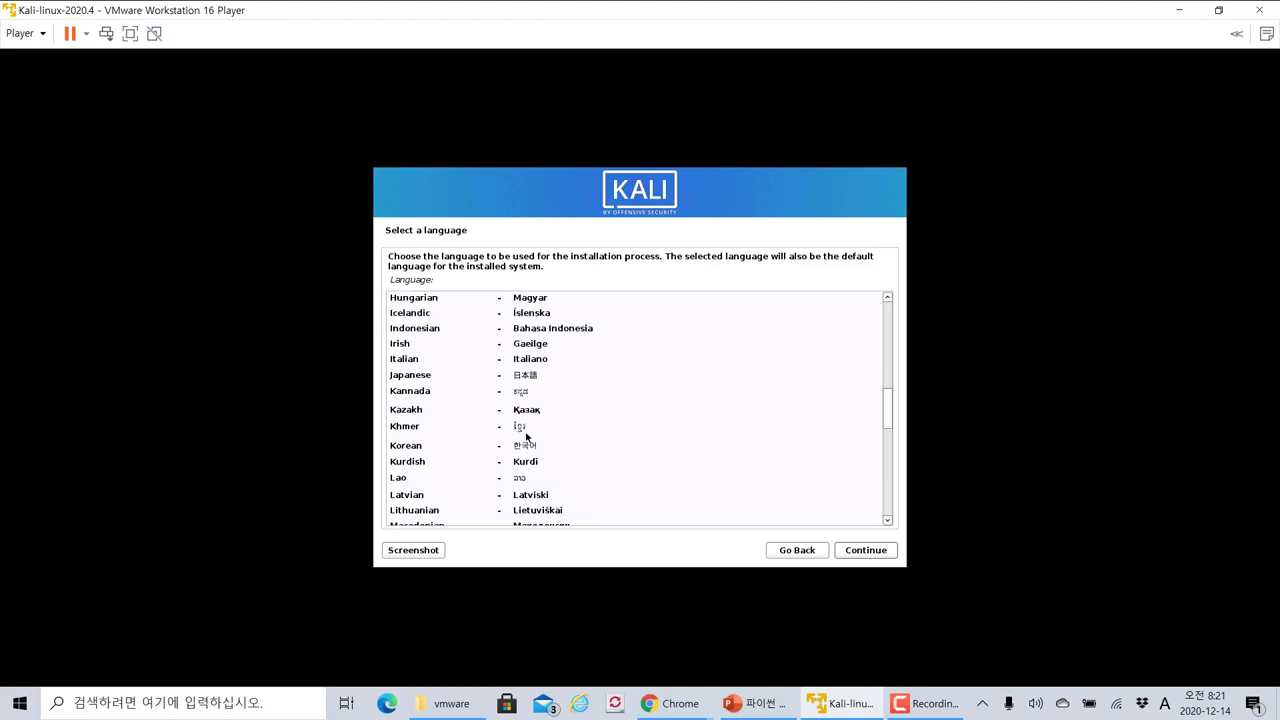
{"action": "left_click", "coordinate": [518, 447]}
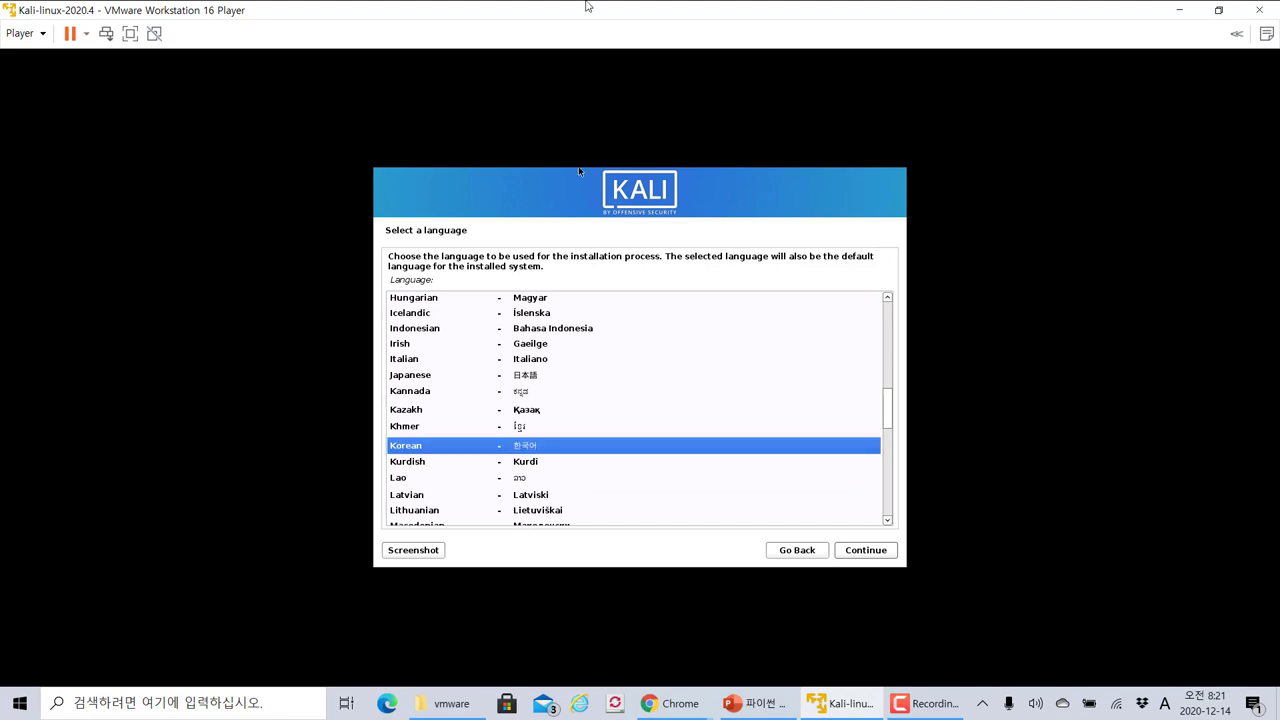